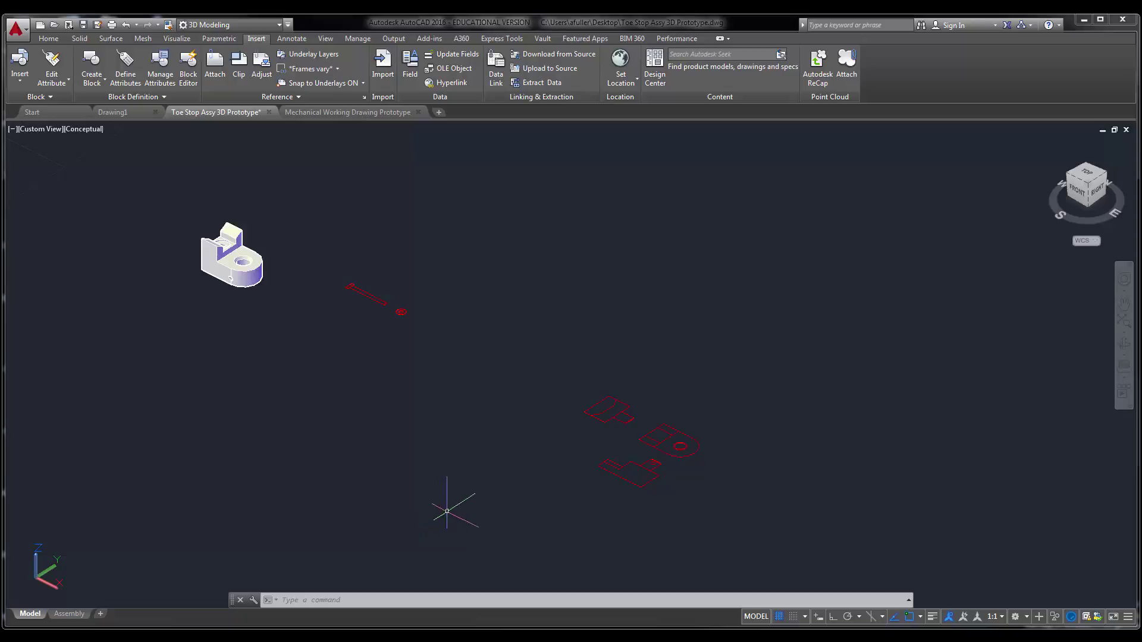
- Pan and zoom in so the three red part outlines fill the drawing area
mouse_move(620, 466)
middle_down()
mouse_move(512, 475)
mouse_move(376, 434)
mouse_move(318, 461)
middle_up()
scroll(513, 467, up, 3)
scroll(497, 455, up, 2)
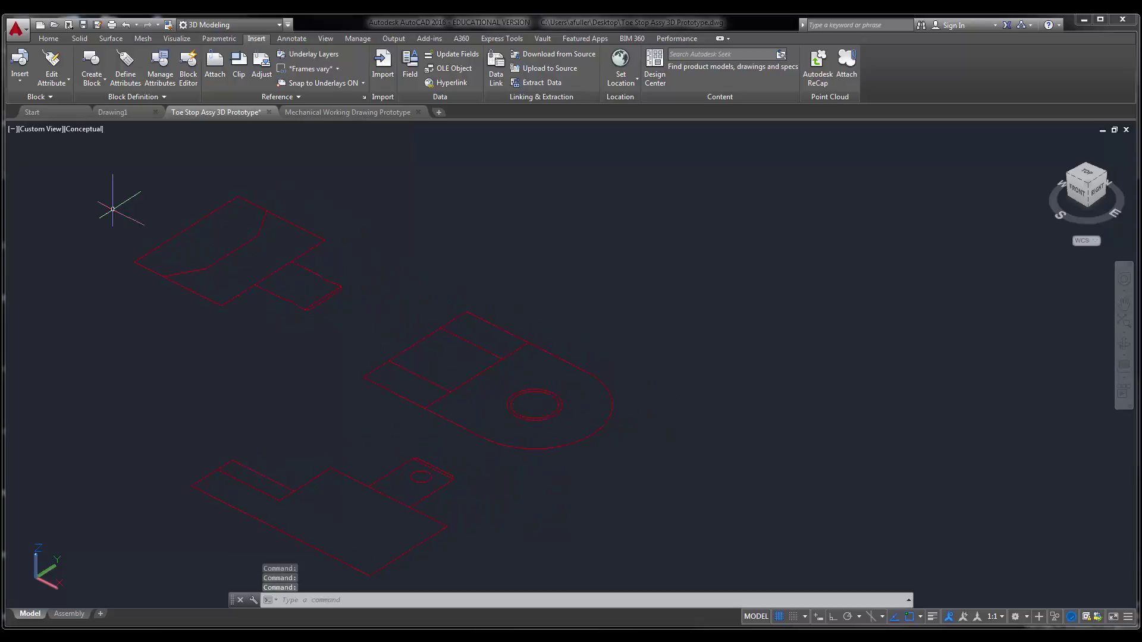
- Switch to the Home tab and clear an accidental selection of top-outline edges
click(47, 39)
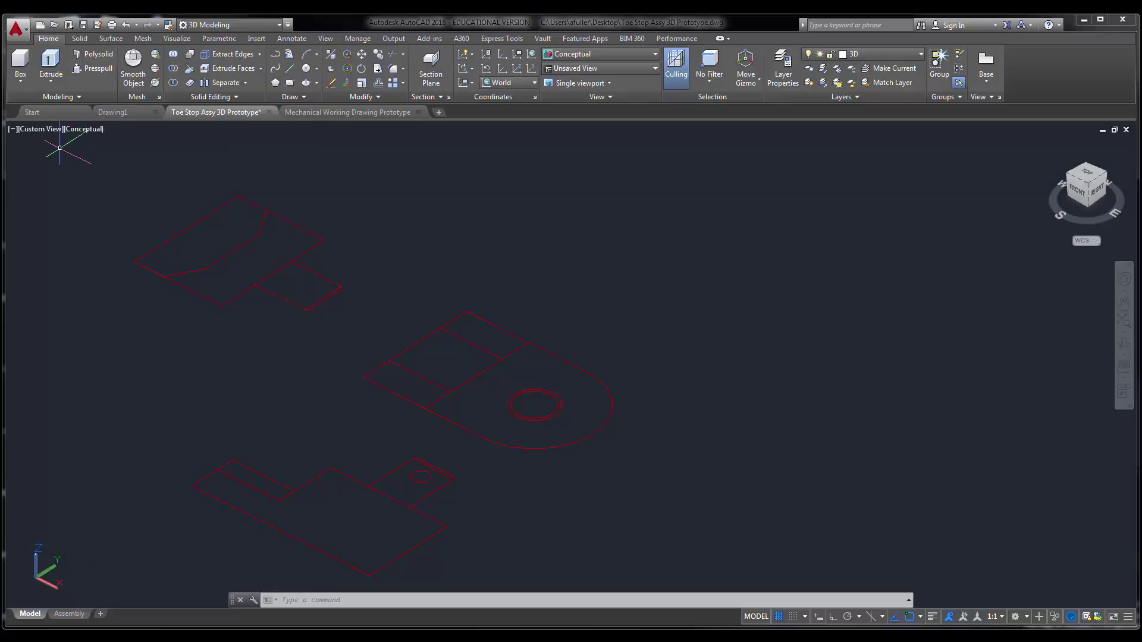
click(216, 267)
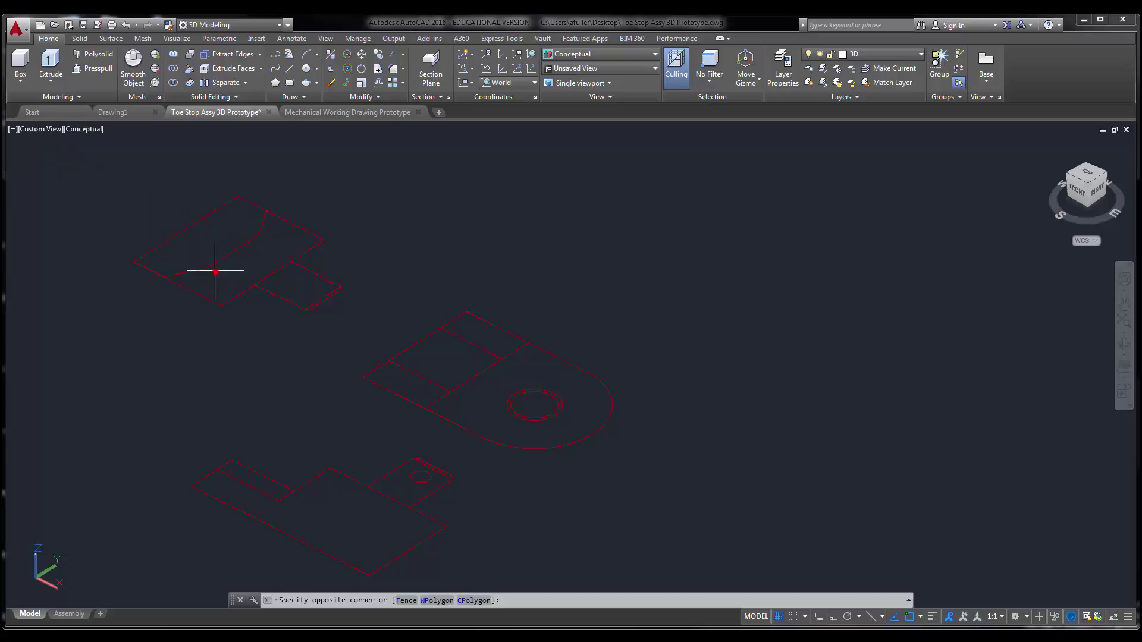
click(189, 255)
click(226, 252)
click(249, 226)
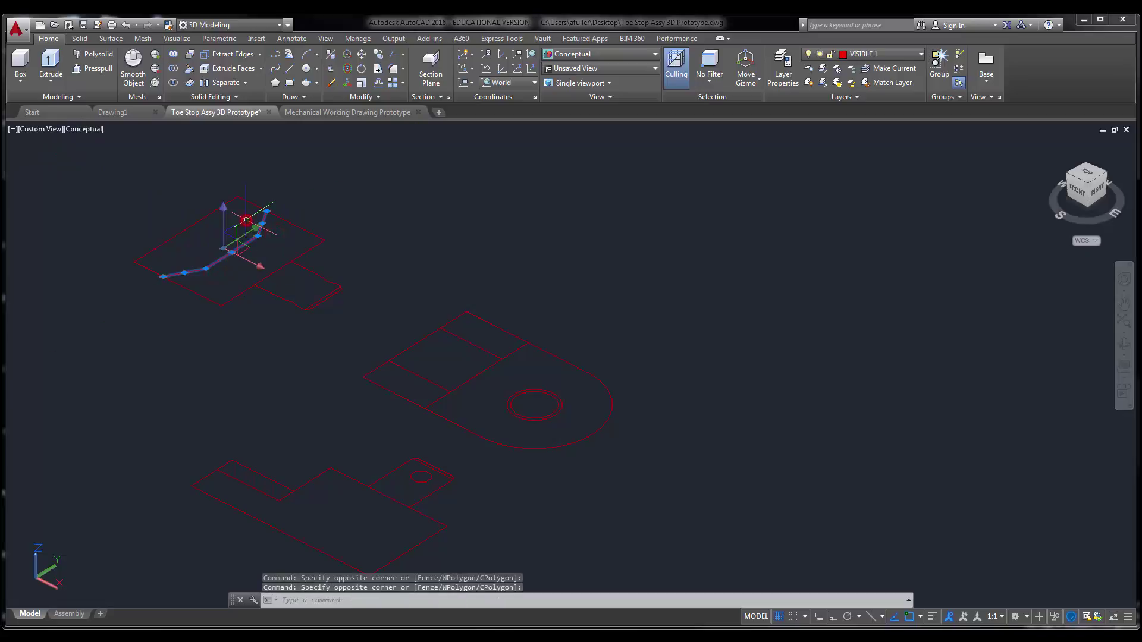
key(Escape)
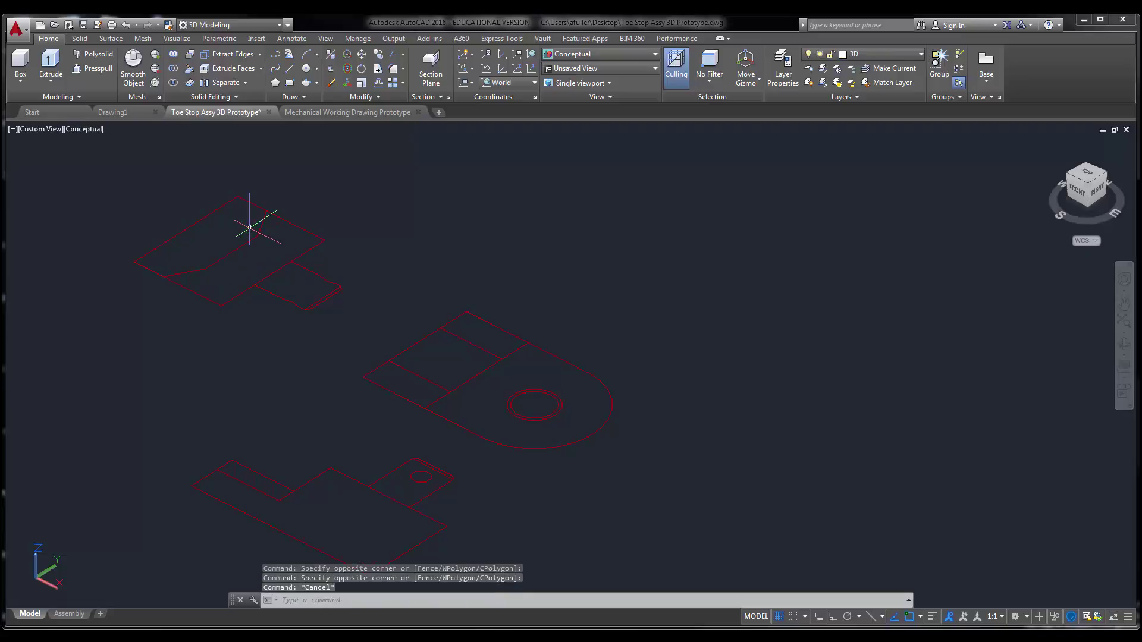
- Presspull the chamfered left region of the top outline to a height of 2.125
click(100, 70)
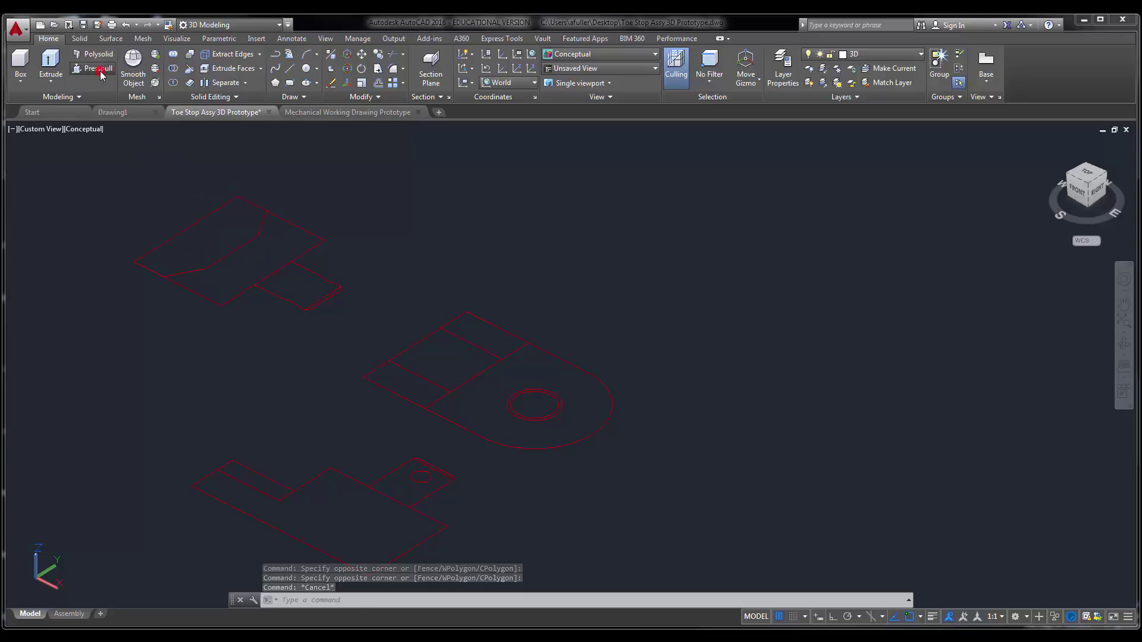
click(209, 237)
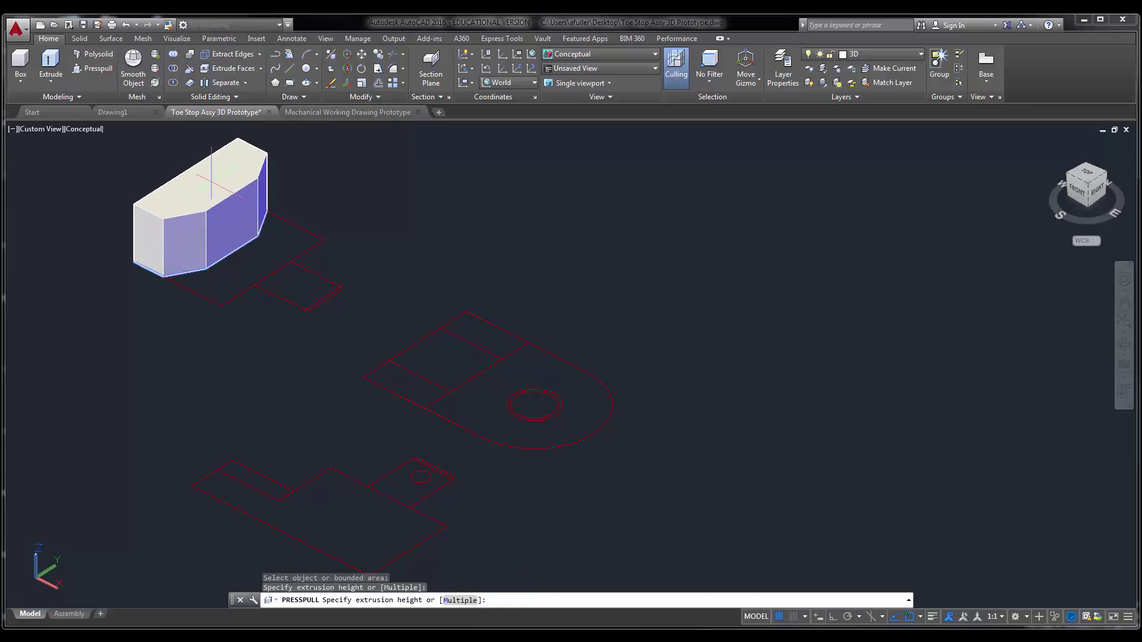
middle_drag(213, 187, 213, 221)
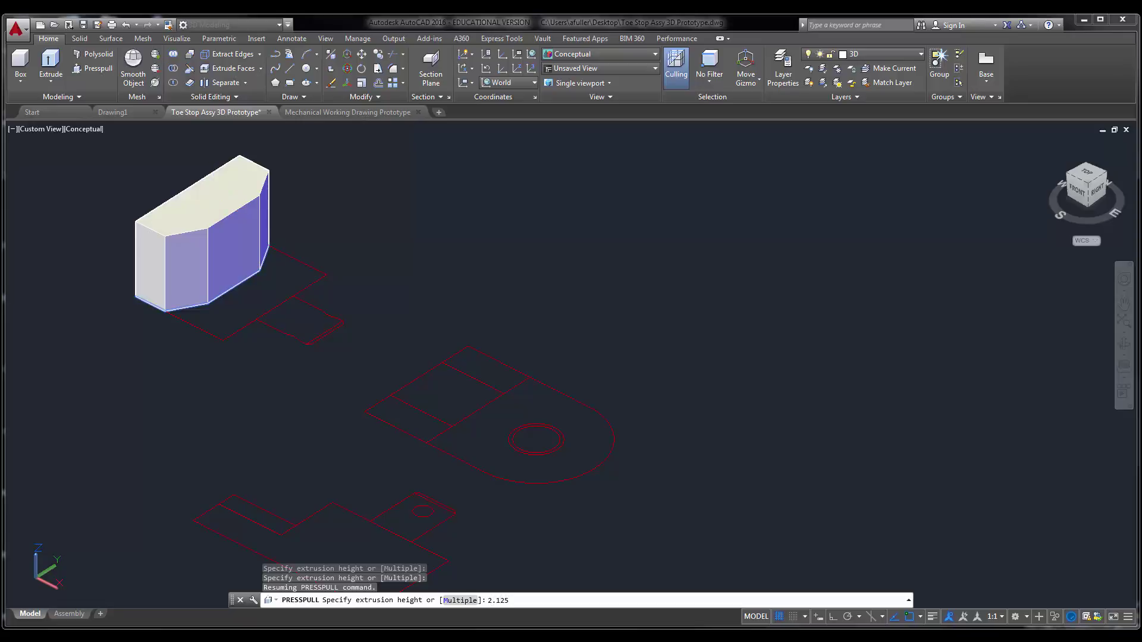
key(Return)
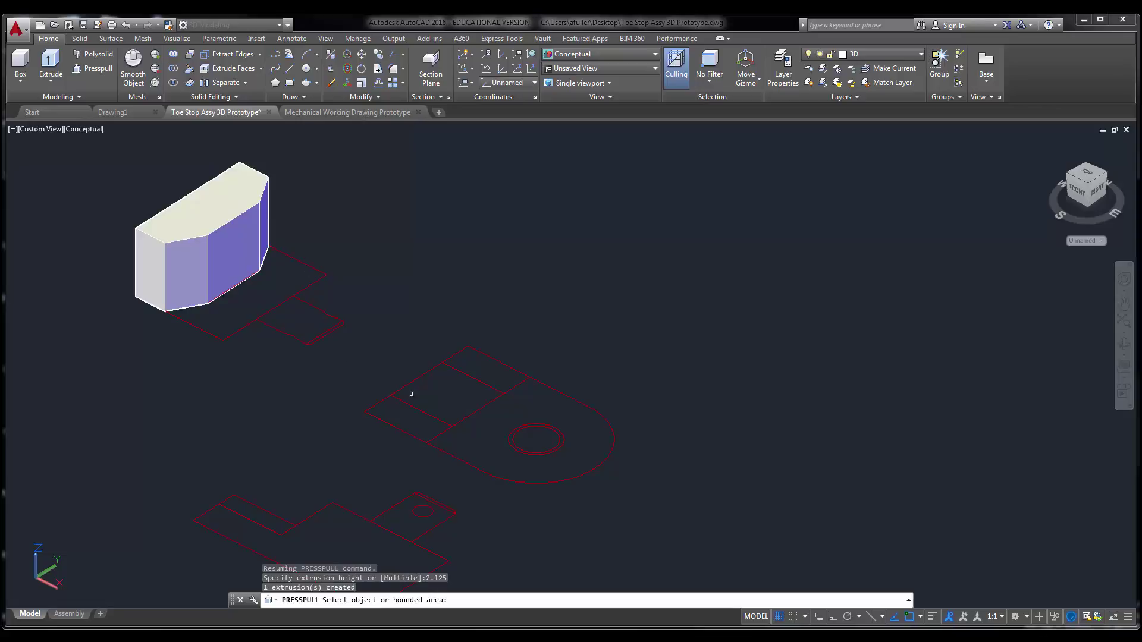
- Try a Presspull on the D-shaped region, then cancel it because the hole was kept
key(Return)
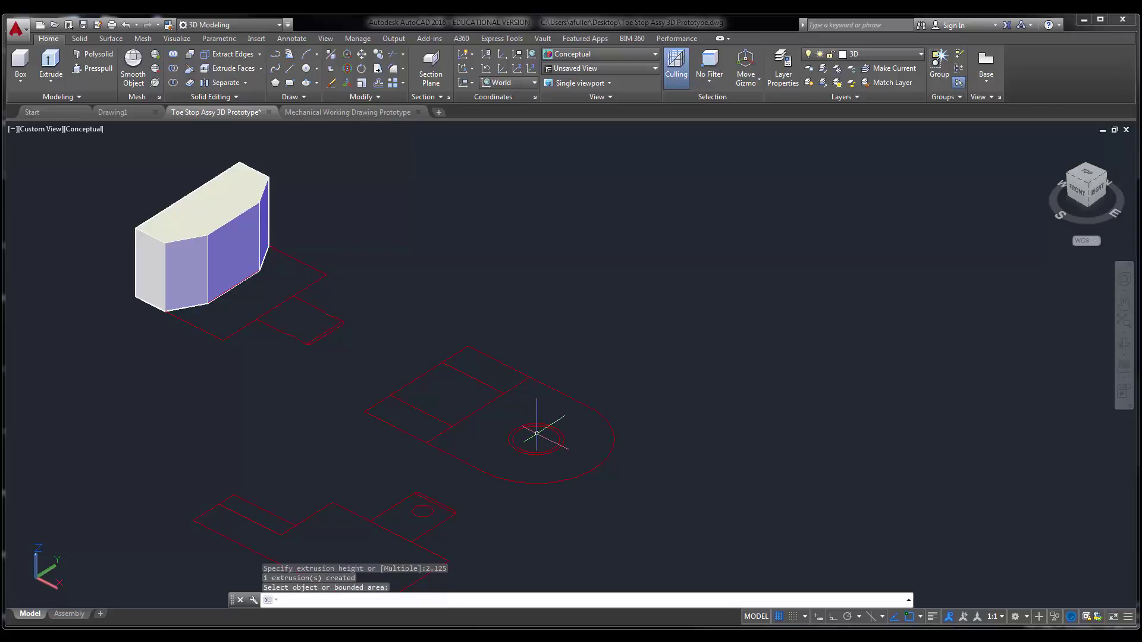
click(94, 68)
click(535, 398)
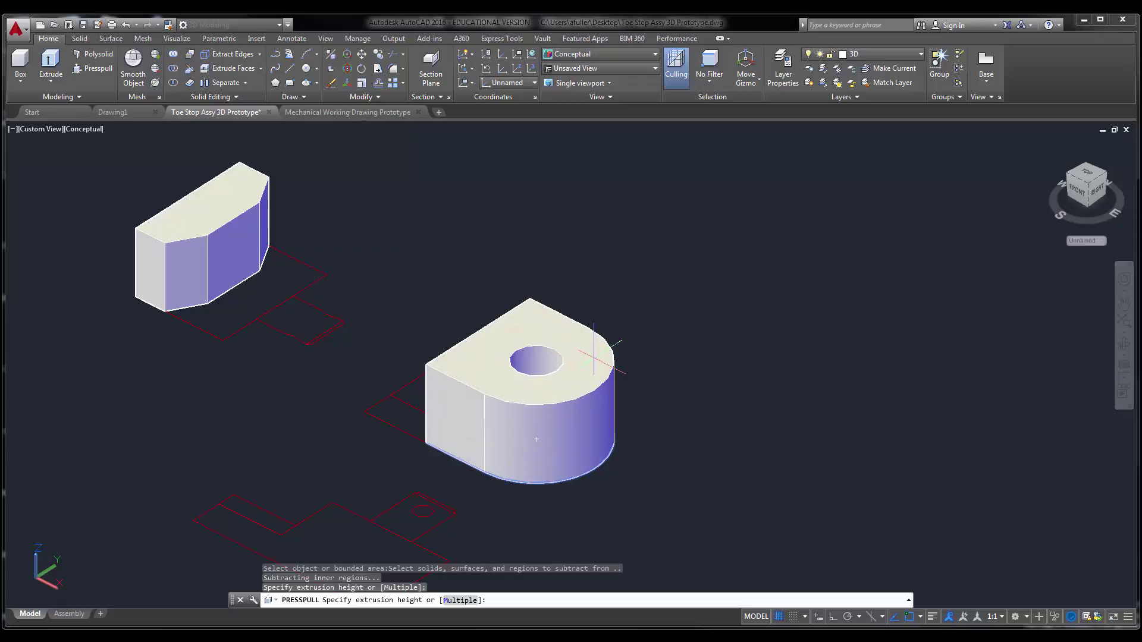
key(Escape)
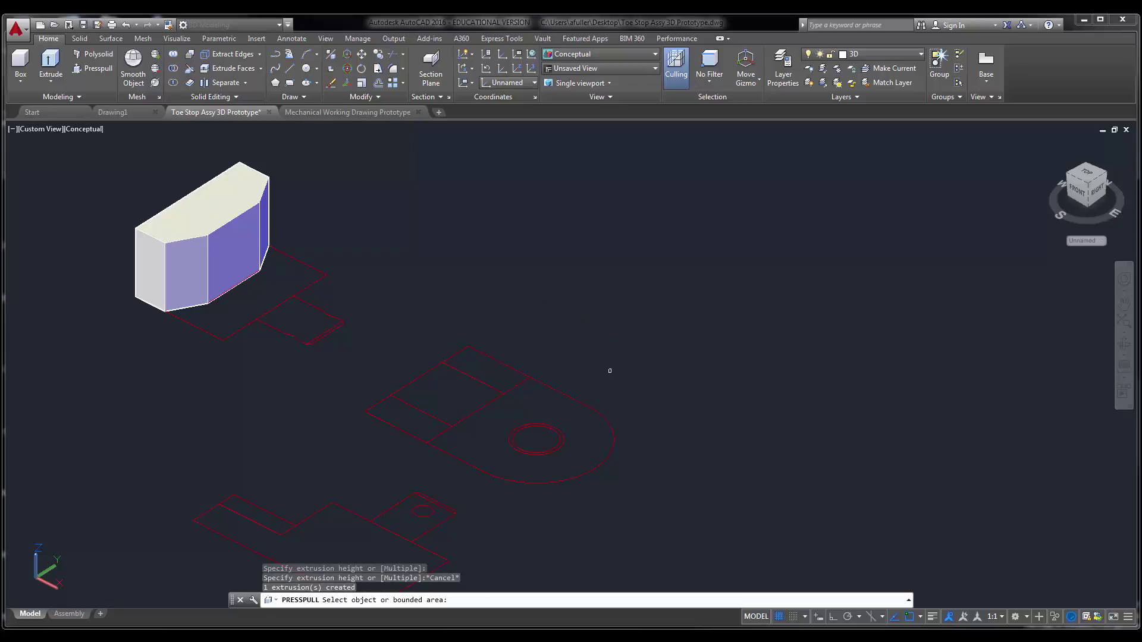
key(Return)
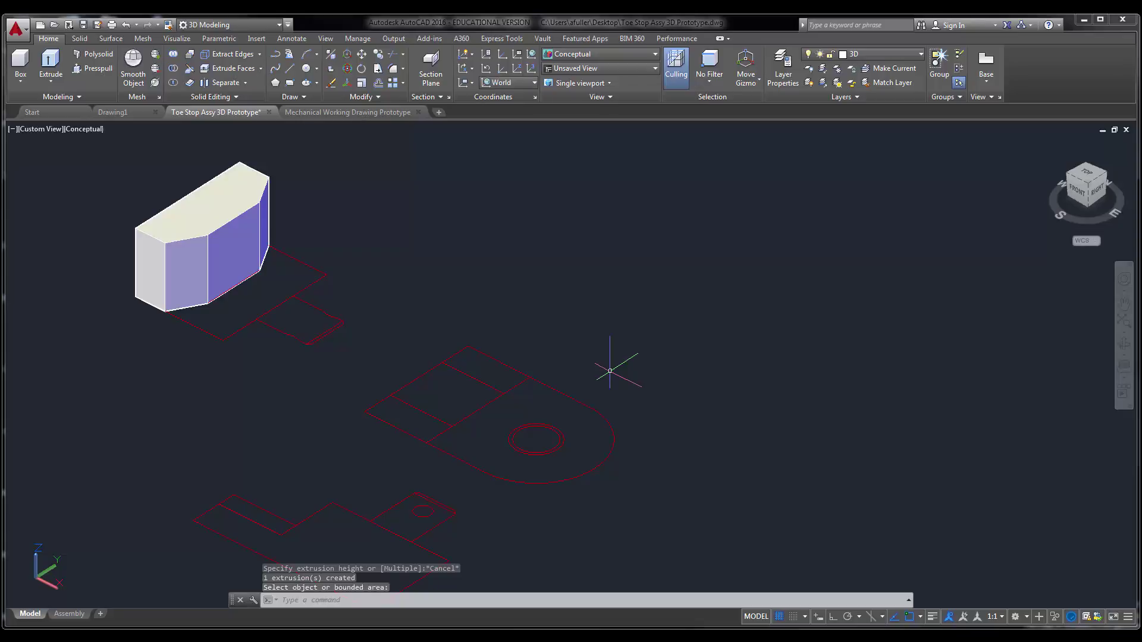
- Window-select and delete the small circle inside the D-shaped outline
click(565, 451)
click(553, 443)
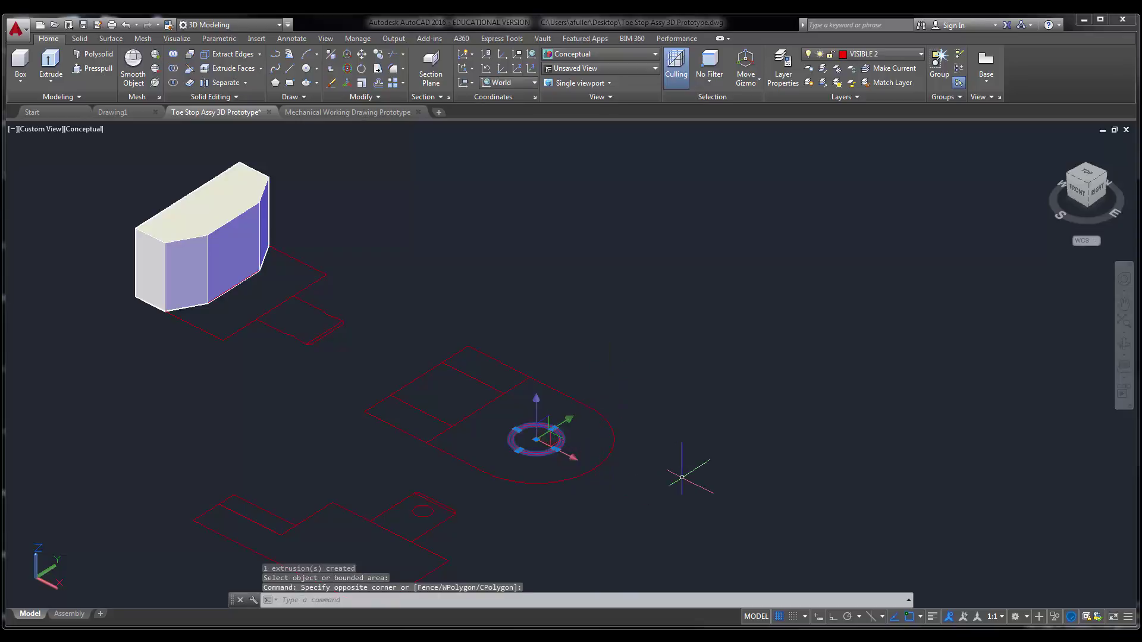
key(Delete)
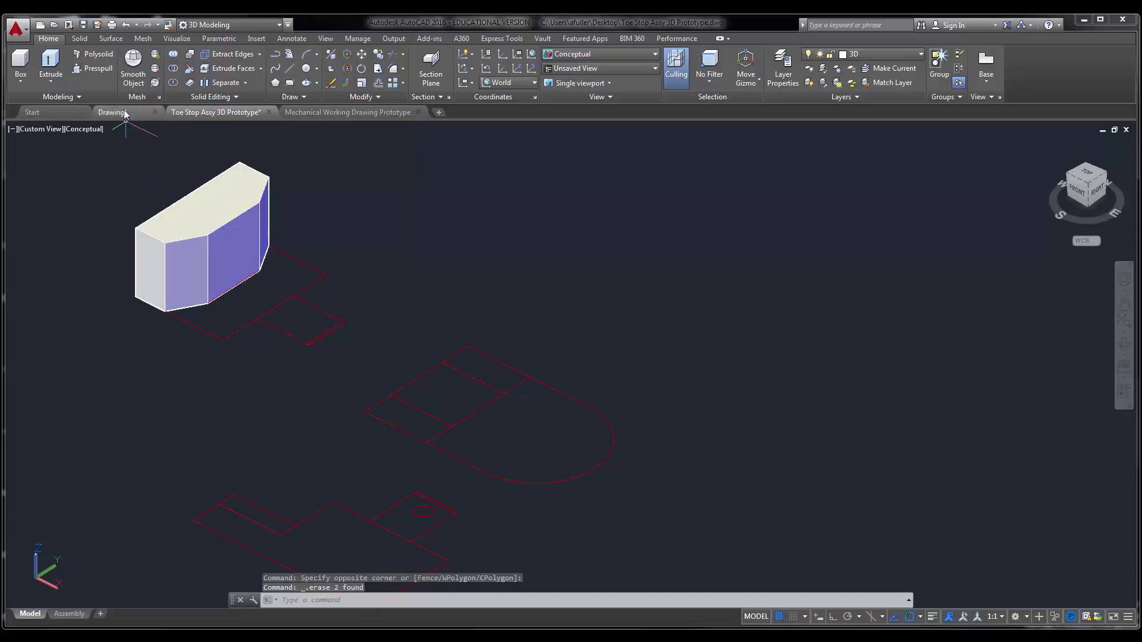
- Presspull the D-shaped region, now without the hole, to a height of 3
click(103, 70)
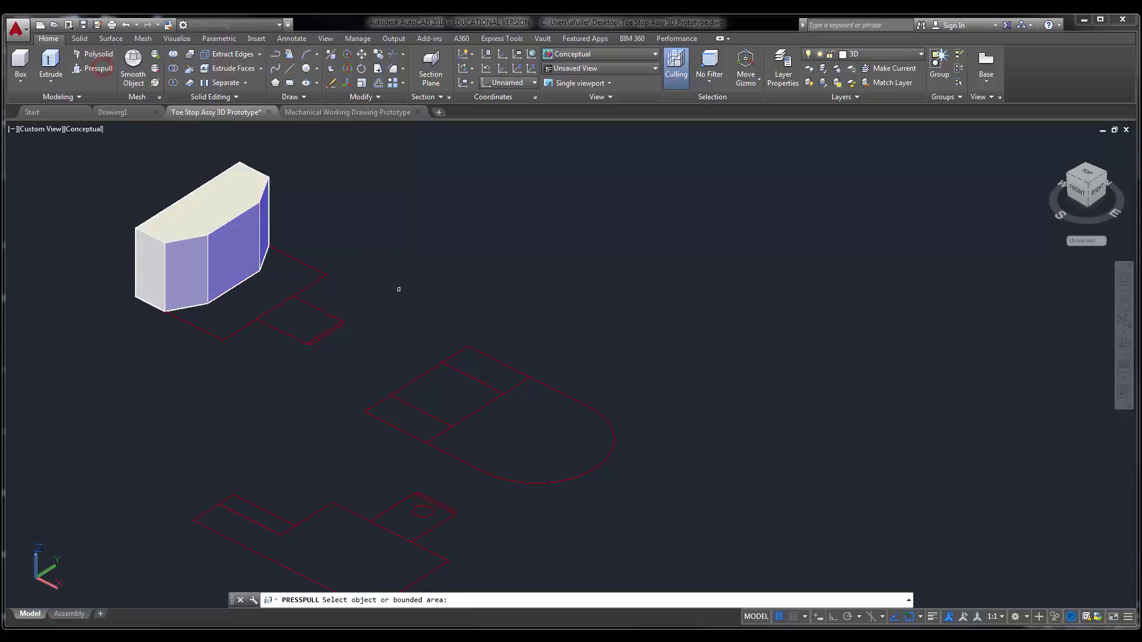
click(547, 431)
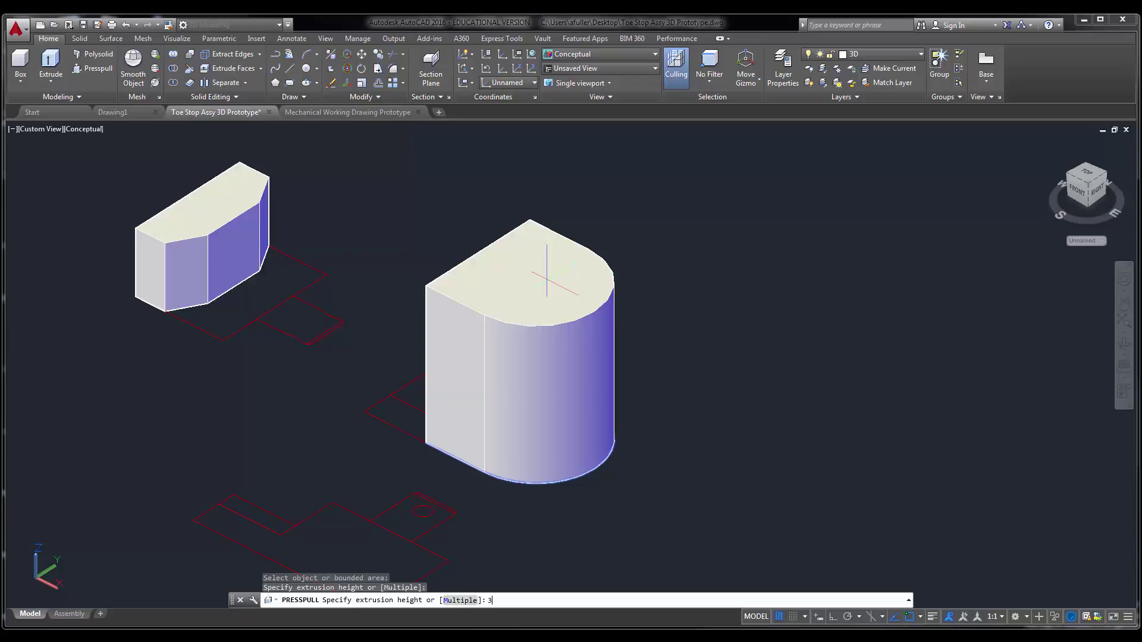
key(Return)
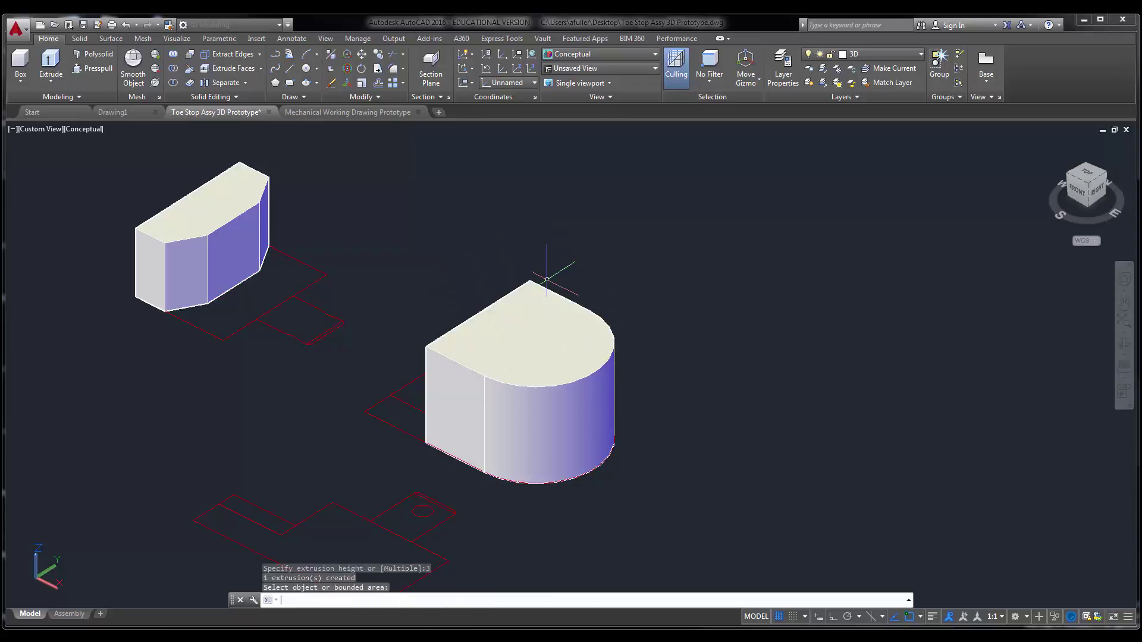
key(Return)
middle_drag(220, 381, 209, 374)
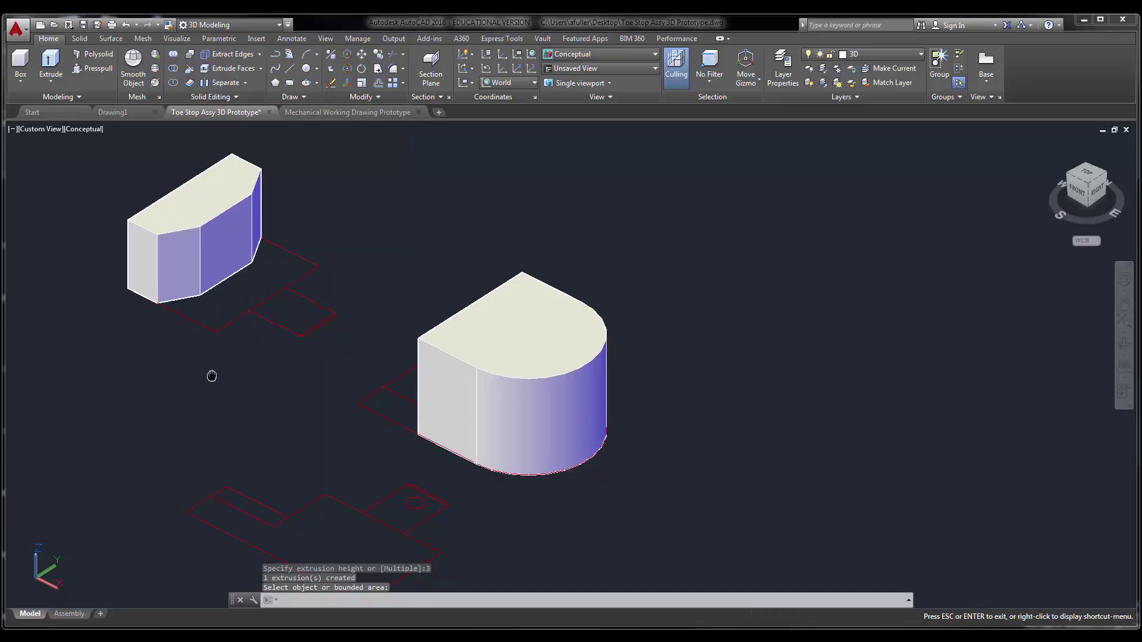
- 3D-rotate the chamfered block 90° about an axis at its lower-left corner
key(Escape)
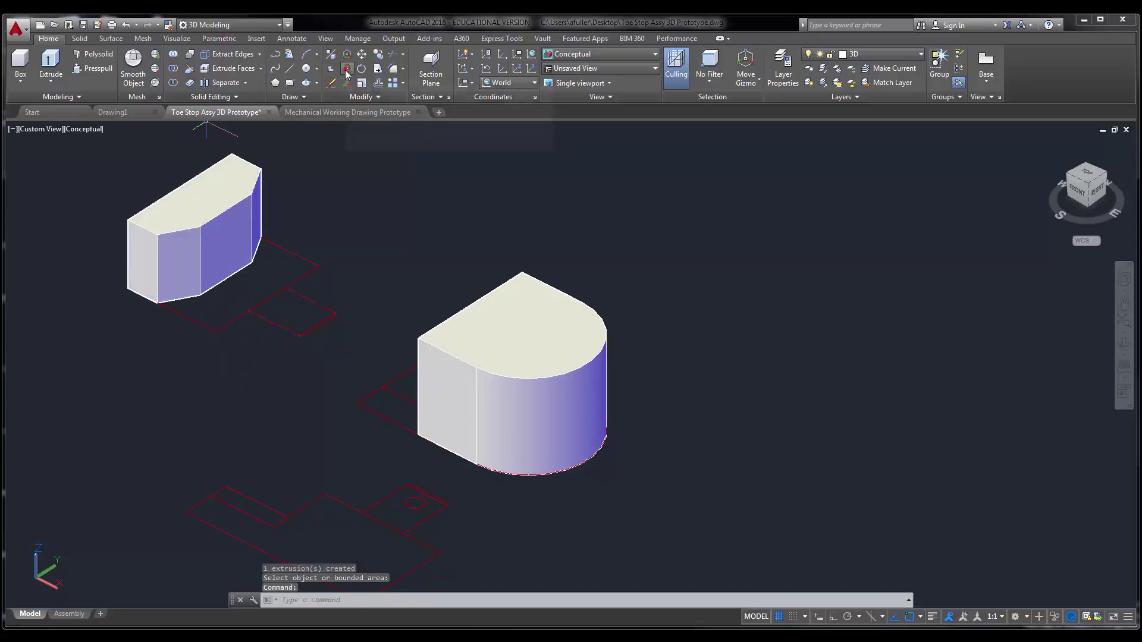
click(345, 70)
click(240, 189)
key(Return)
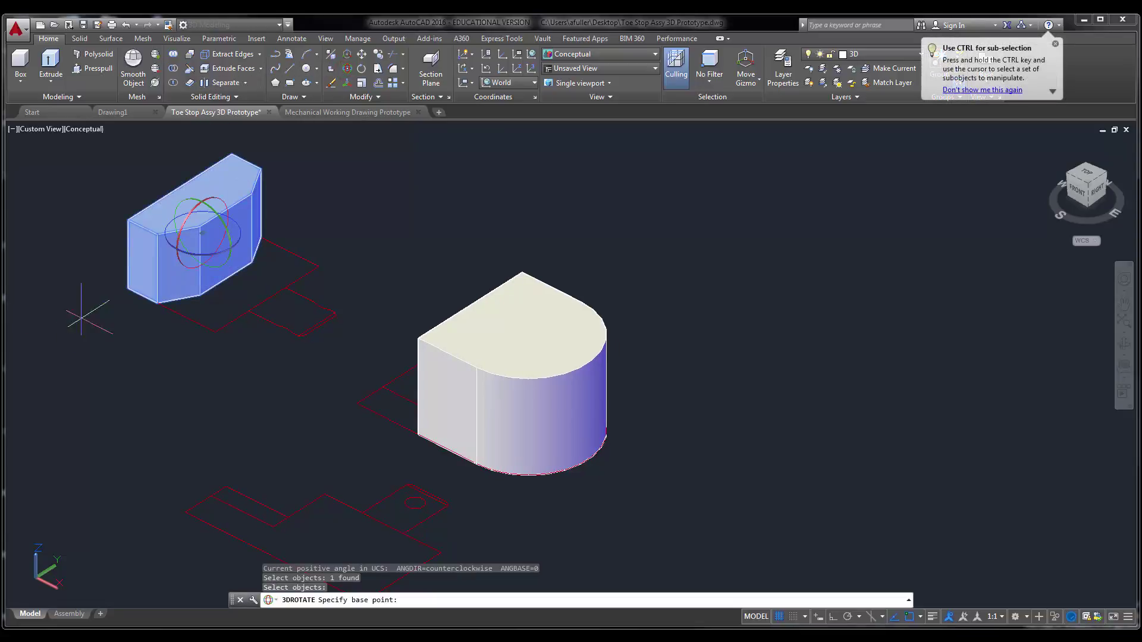
click(126, 291)
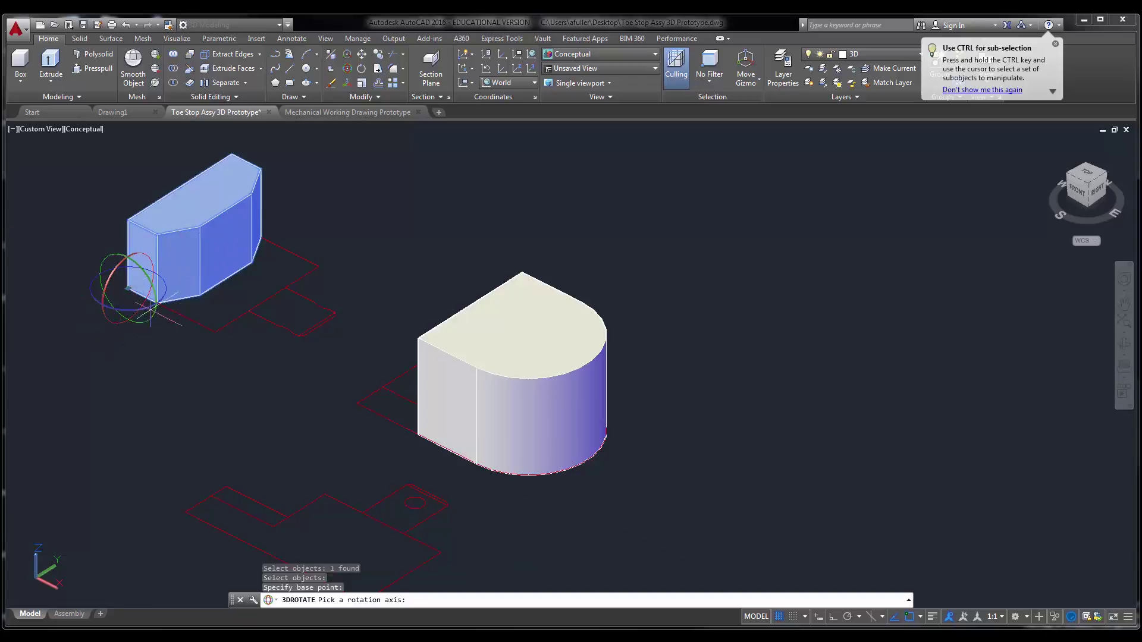
click(153, 314)
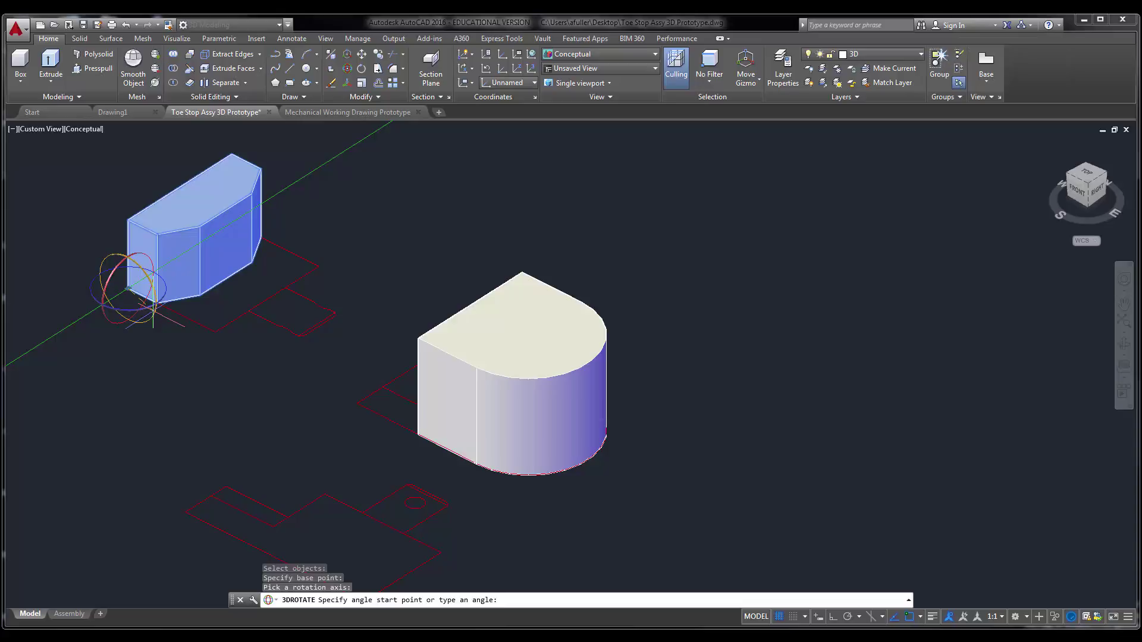
text(90)
key(Return)
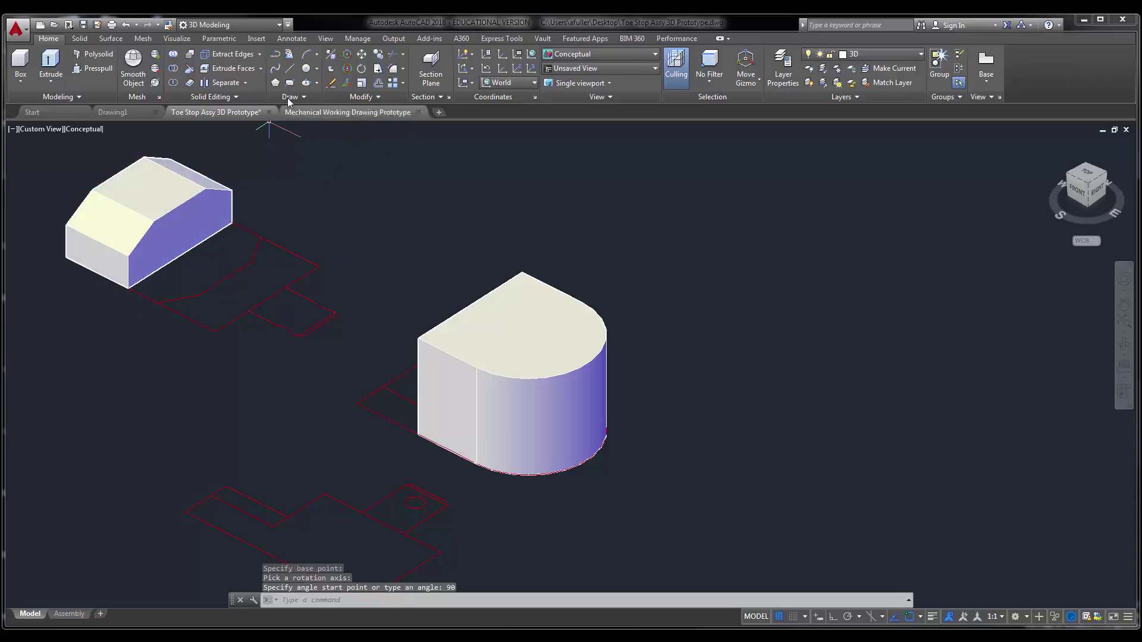
- Move the chamfered block from its corner onto the D-shaped solid's flat face
click(361, 54)
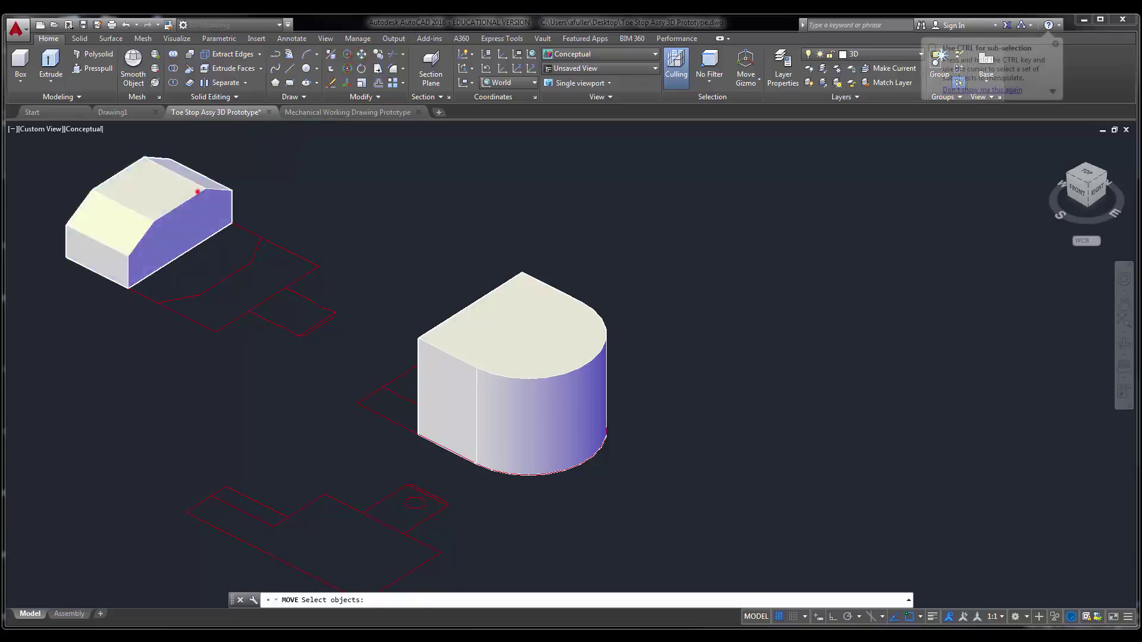
click(196, 185)
key(Return)
click(127, 289)
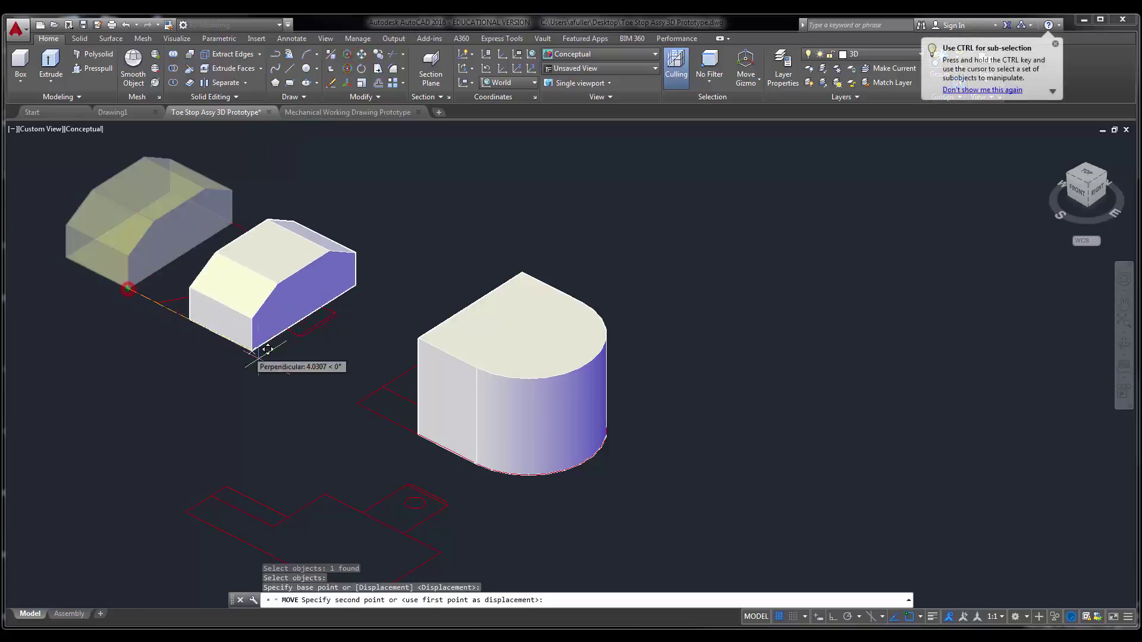
click(419, 434)
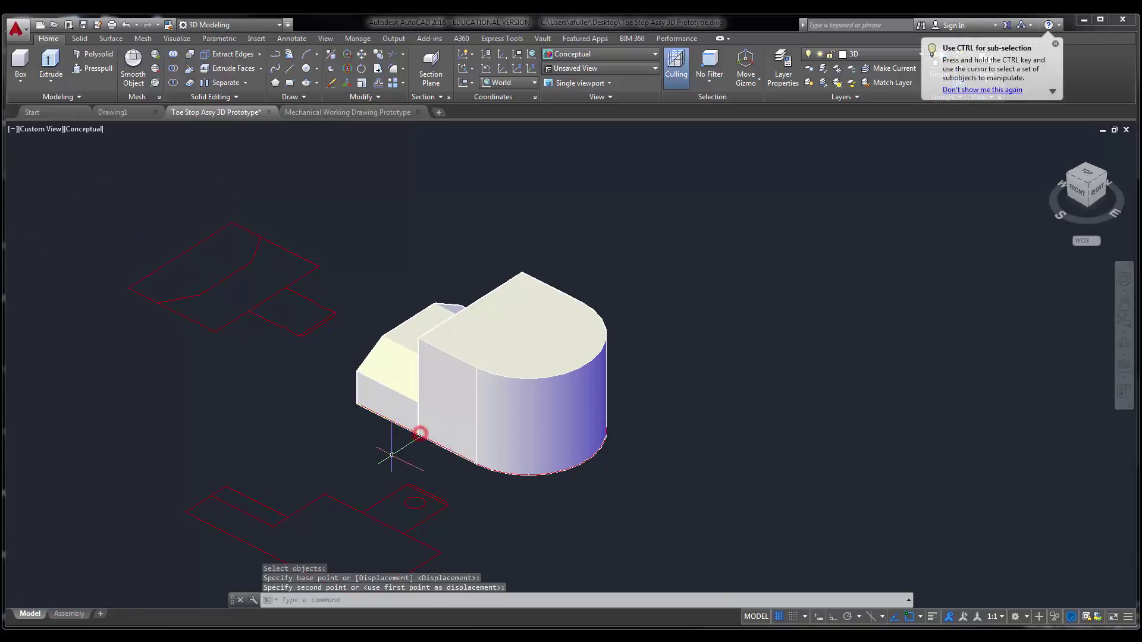
scroll(410, 437, up, 5)
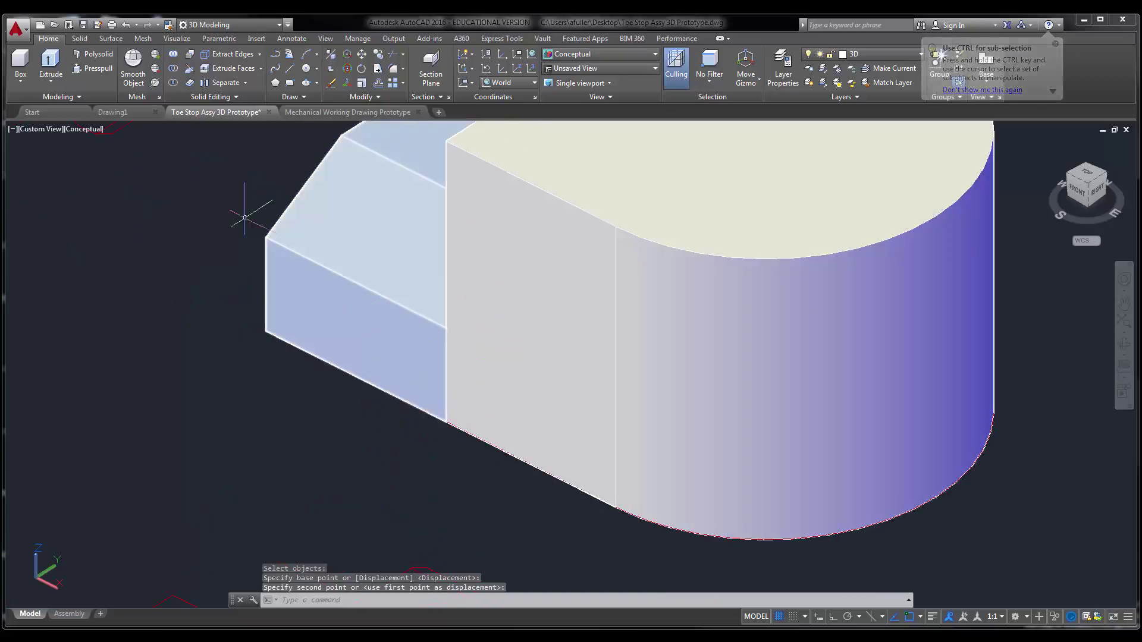
- Start a Subtract on the chamfered block, then cancel it
click(173, 68)
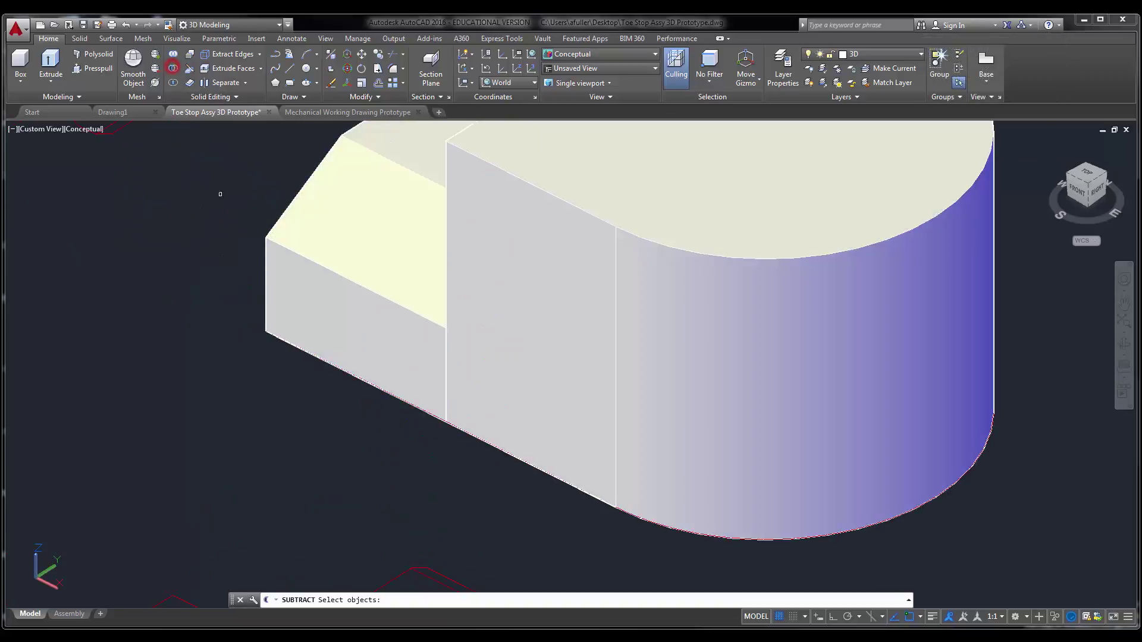
click(277, 275)
key(Escape)
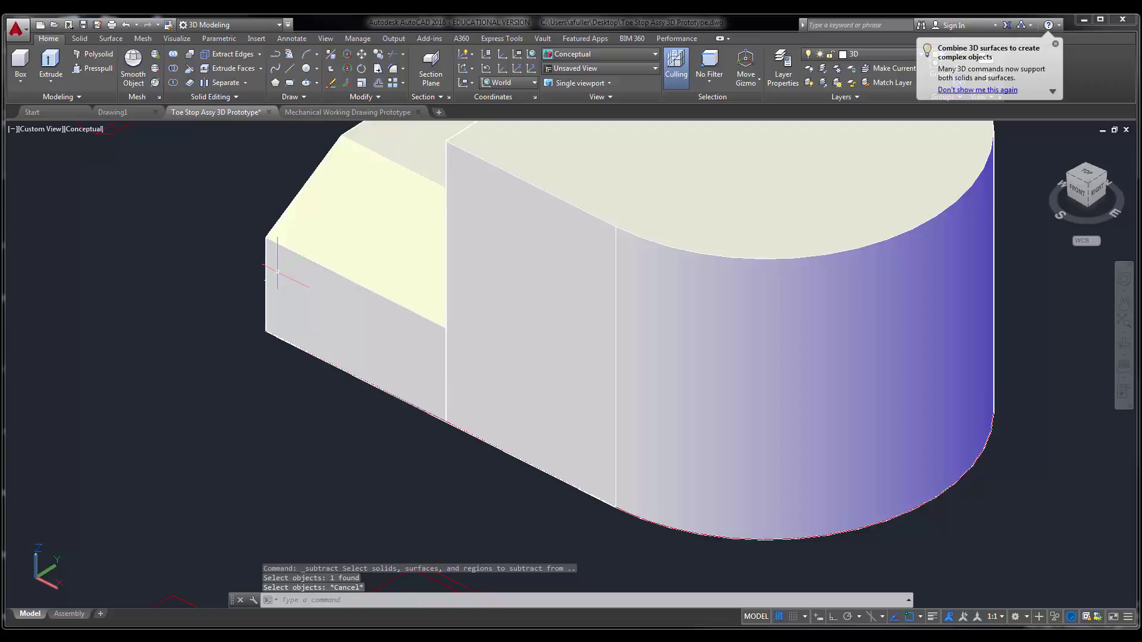
- Union the base body and rounded block into one solid, zooming out to frame the model
click(174, 55)
click(364, 319)
click(493, 351)
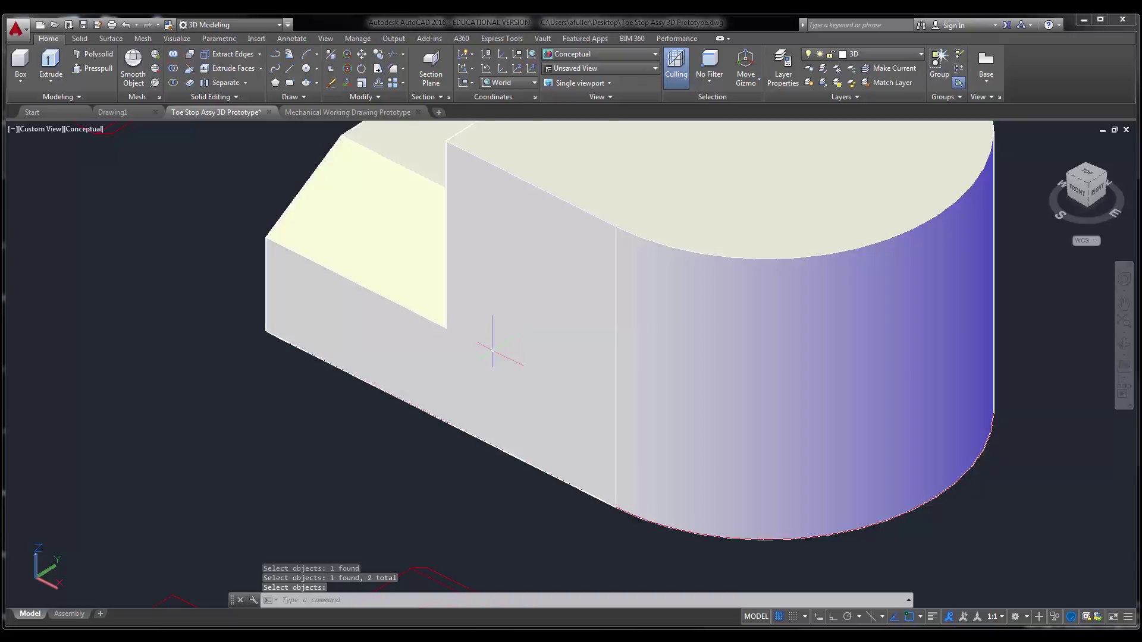
scroll(401, 385, down, 2)
middle_drag(401, 385, 356, 385)
key(Return)
scroll(311, 415, down, 1)
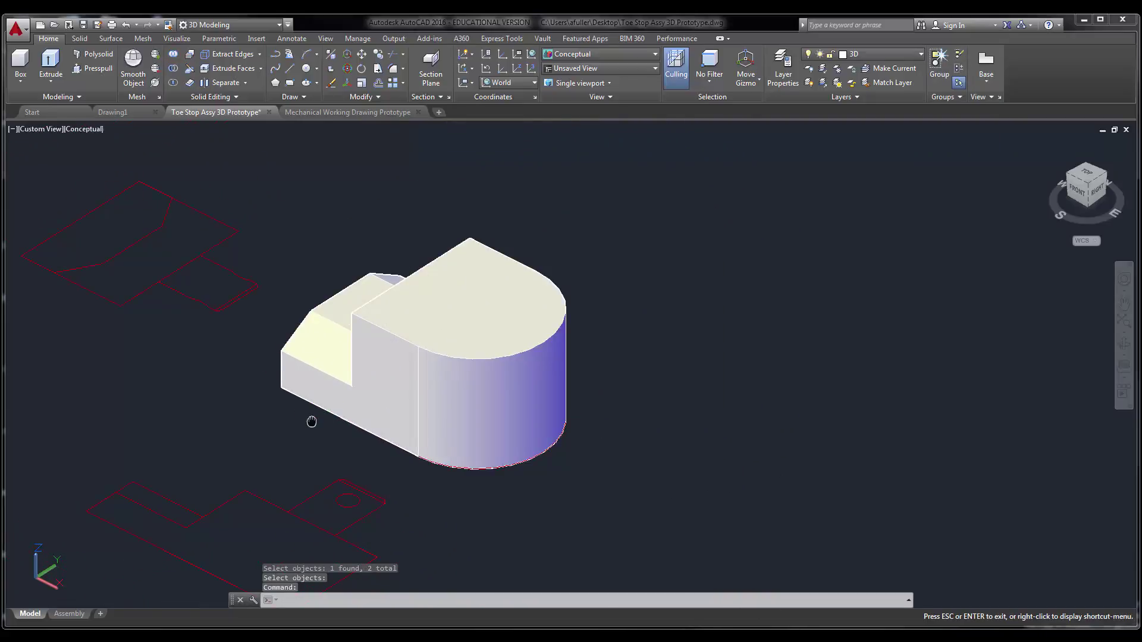
middle_drag(311, 415, 302, 379)
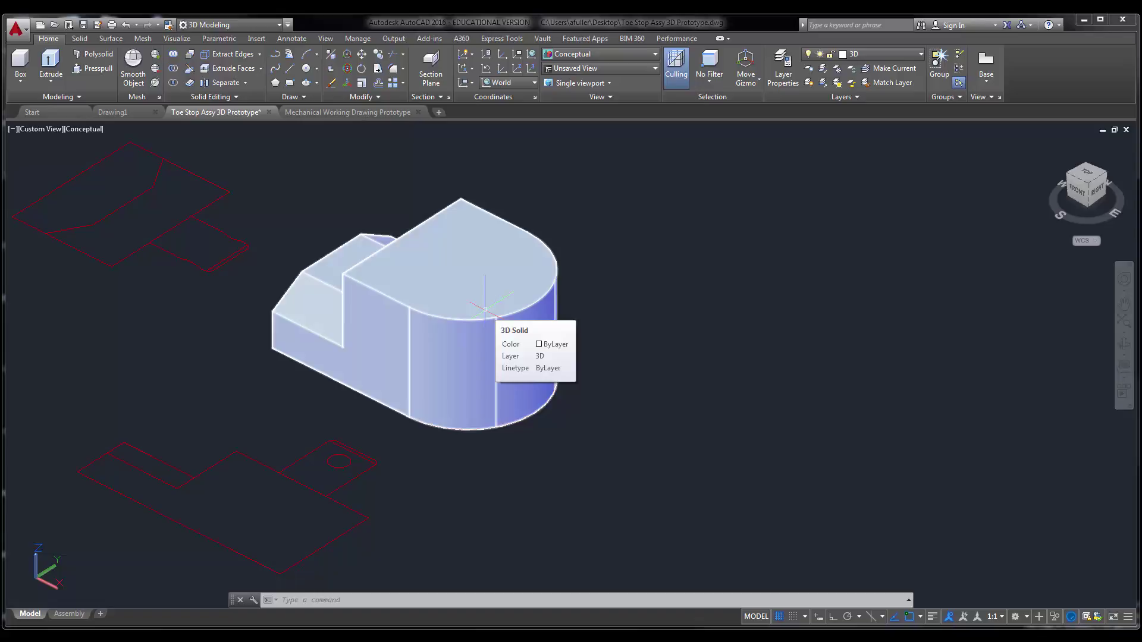
- Select the tab outline edges for a copy, then cancel this first attempt
middle_drag(406, 422, 400, 387)
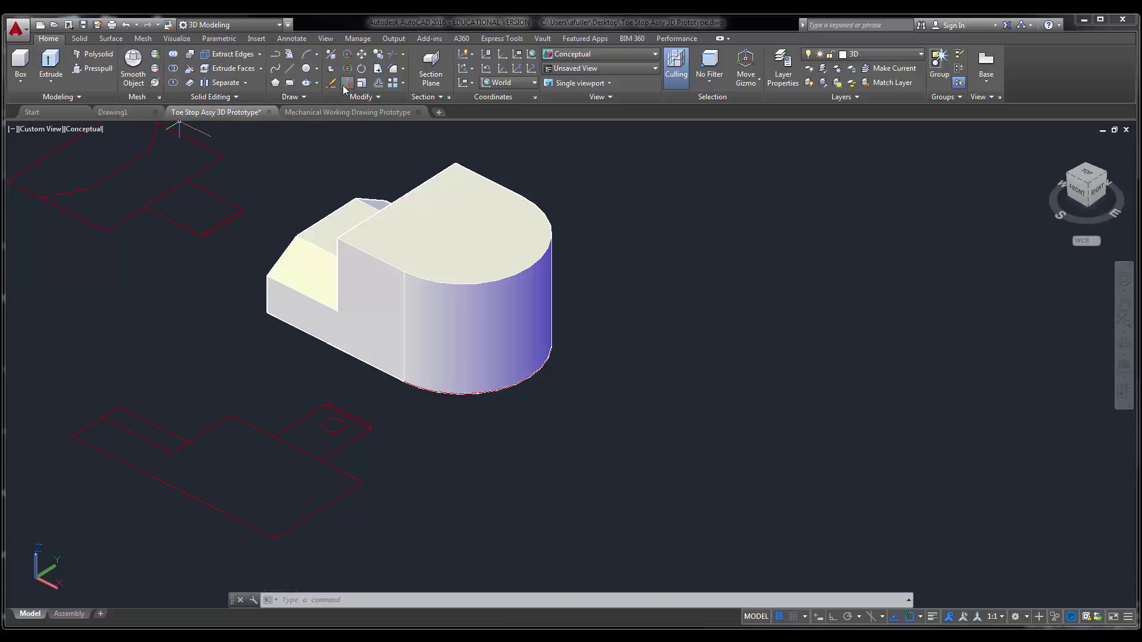
click(378, 54)
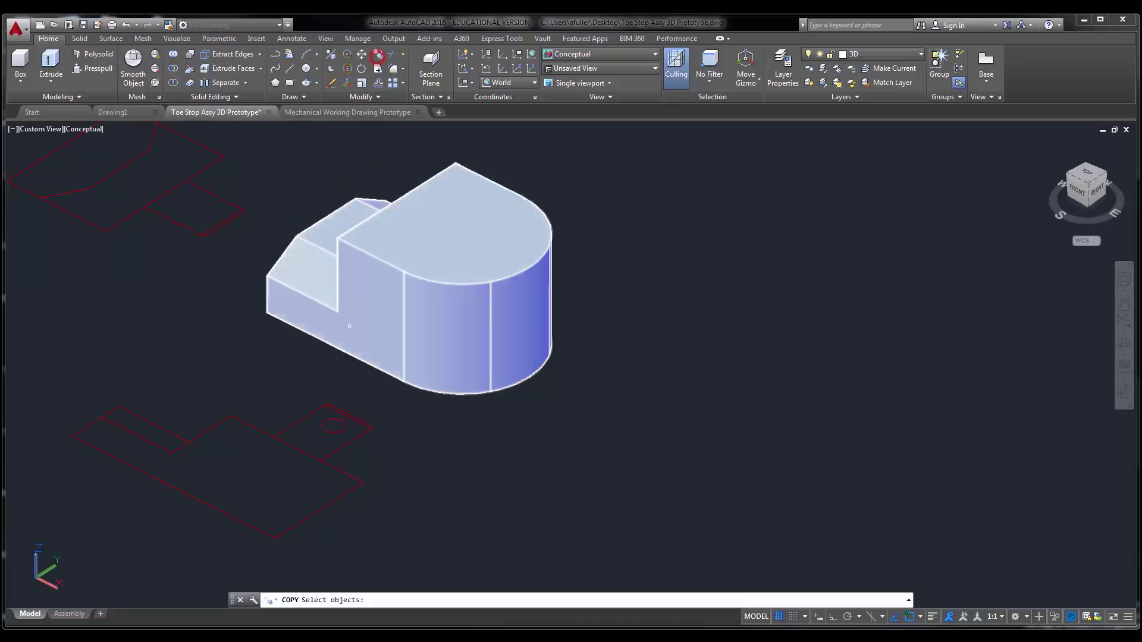
click(373, 437)
click(352, 418)
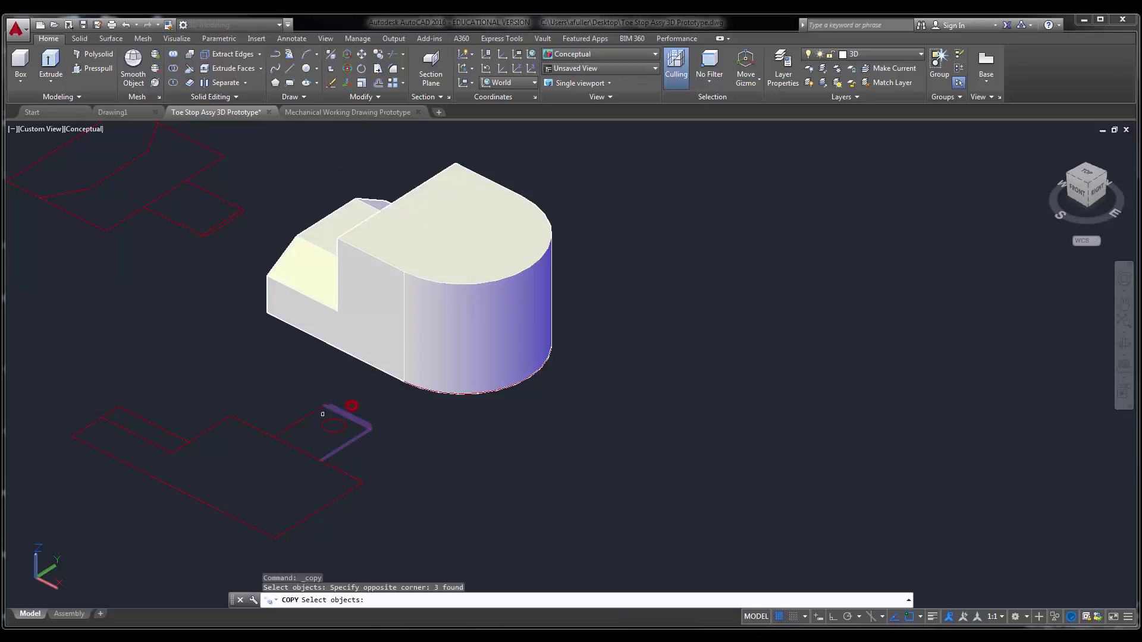
click(314, 418)
click(292, 411)
click(279, 457)
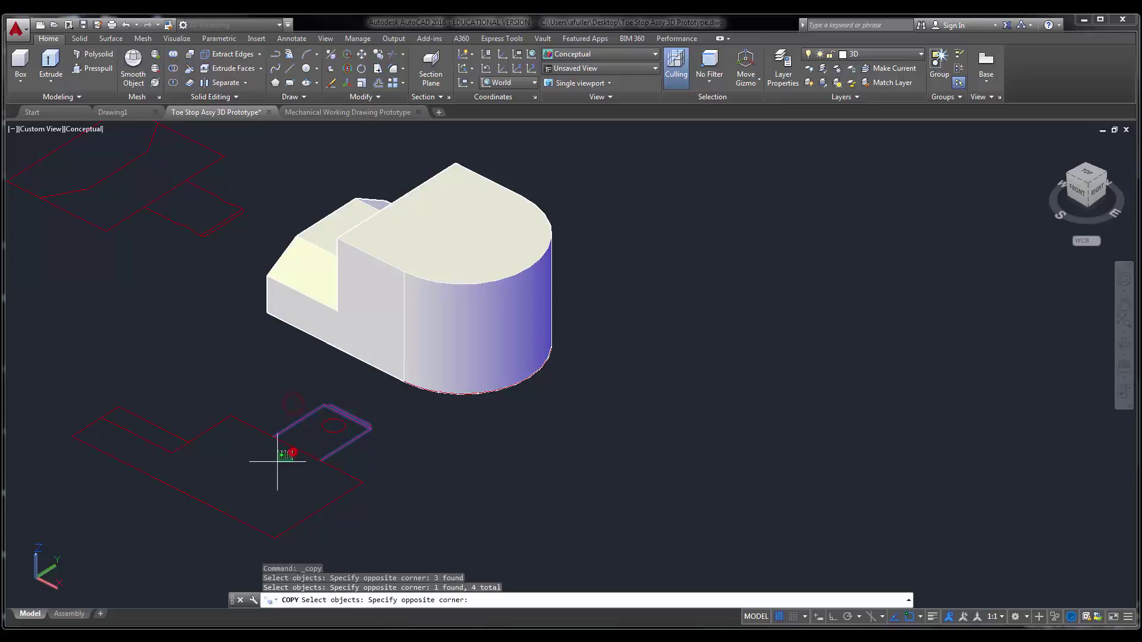
click(262, 430)
key(Return)
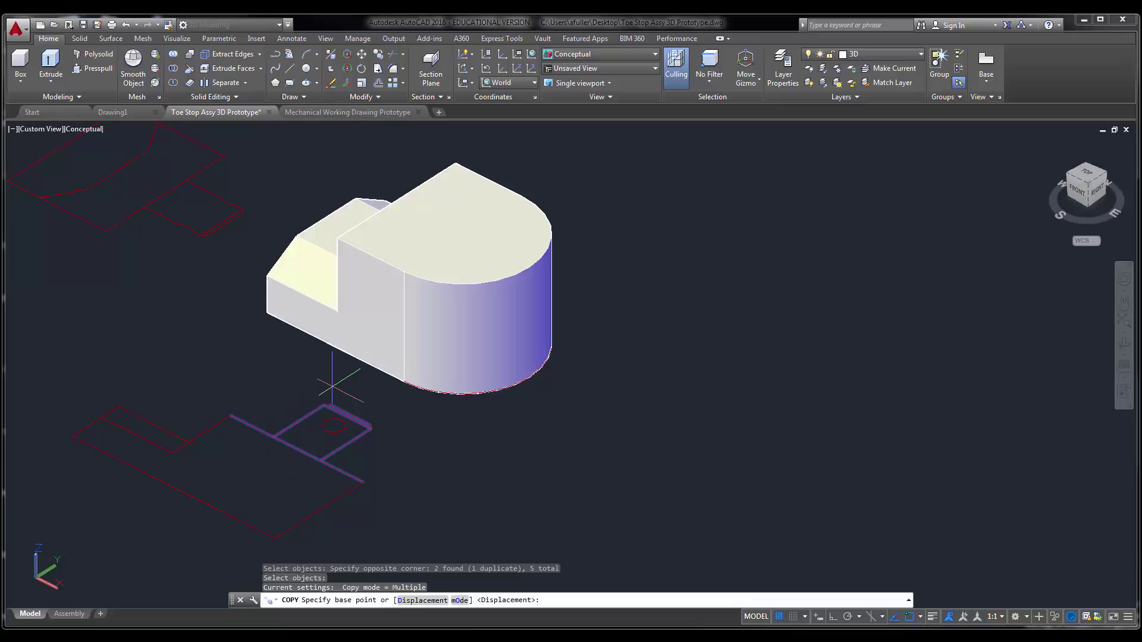
key(Escape)
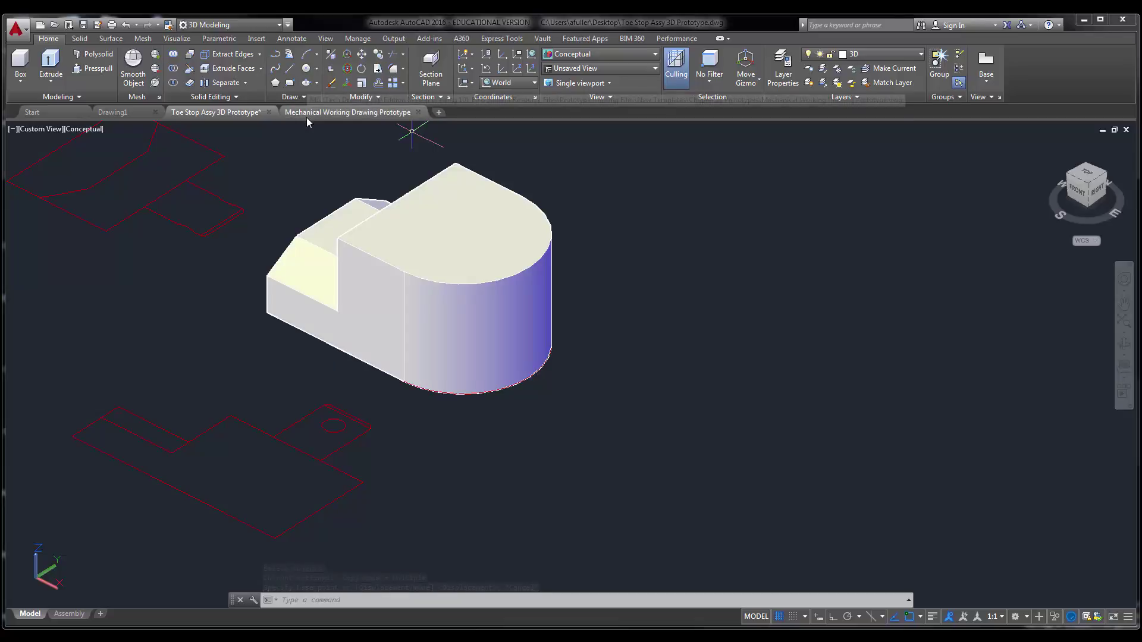
- Copy the four tab outline edges to a spot off to the lower right
mouse_move(307, 114)
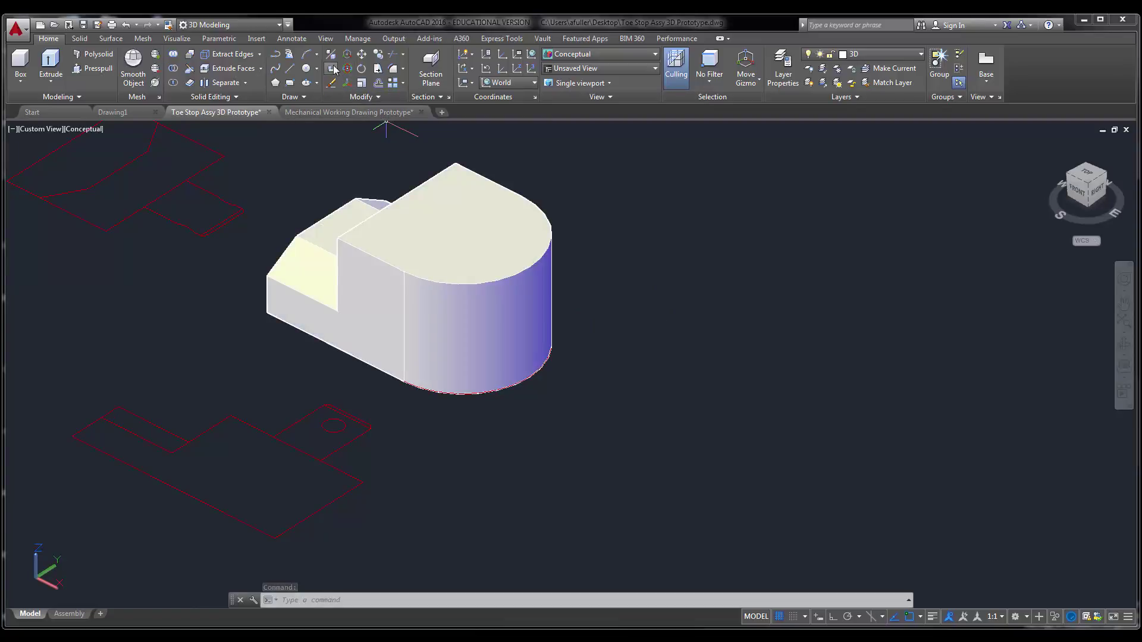
click(378, 54)
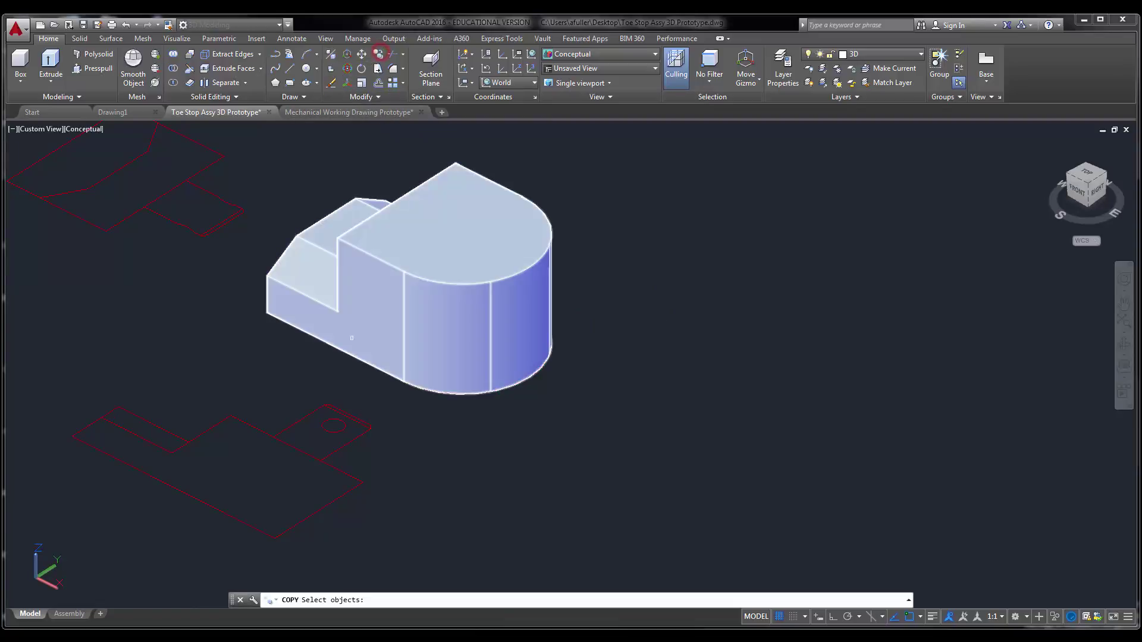
click(381, 441)
click(345, 409)
click(324, 416)
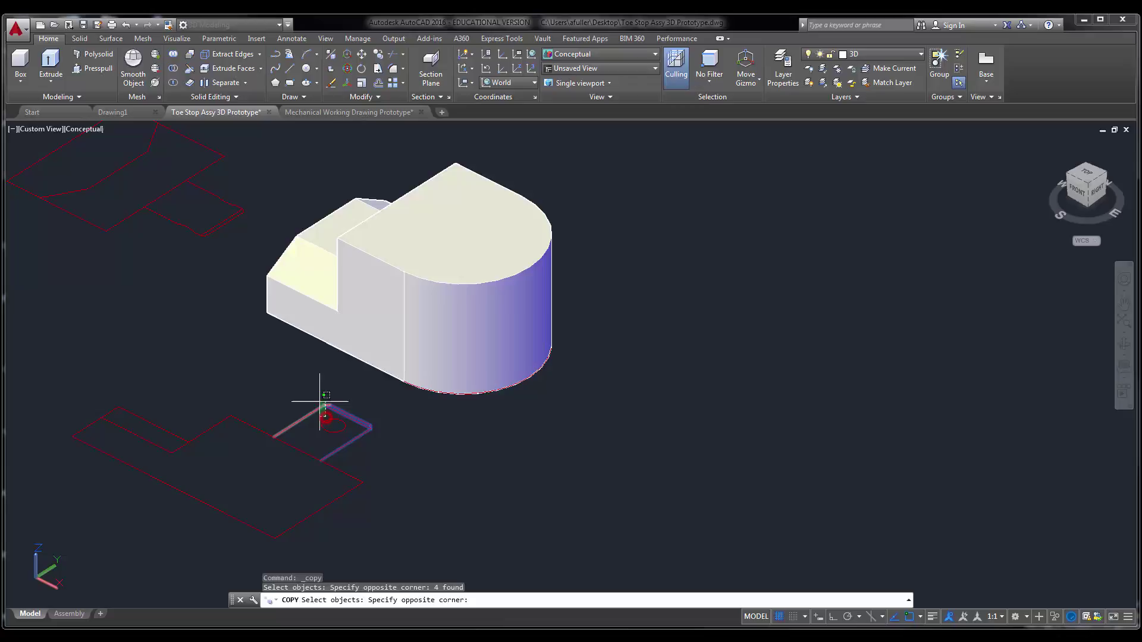
click(308, 392)
click(288, 445)
key(Return)
click(296, 449)
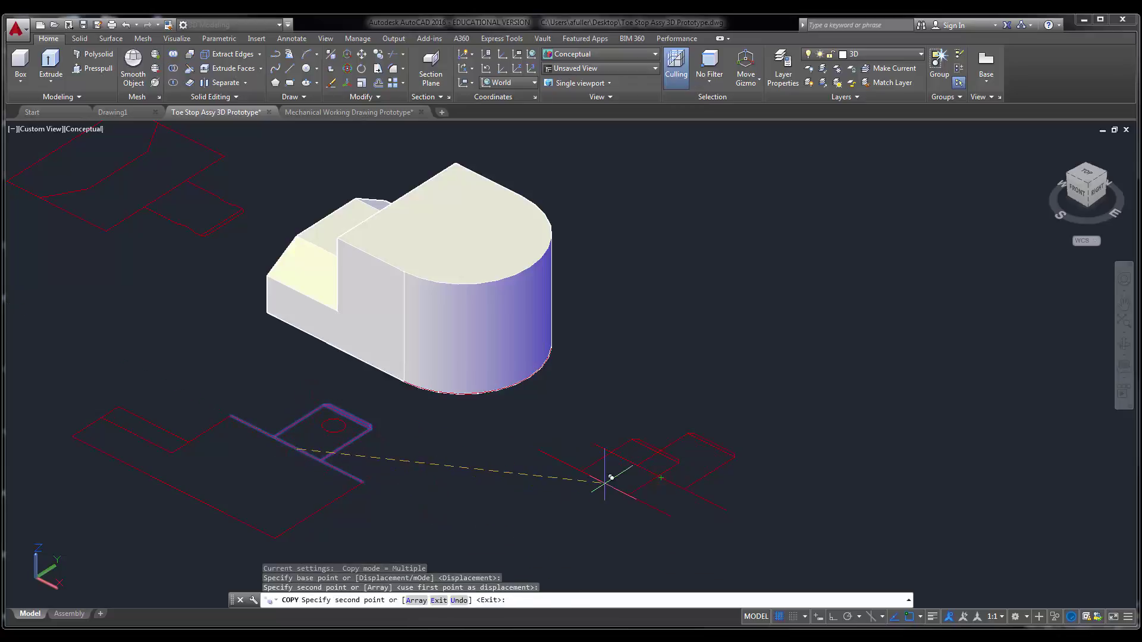
click(605, 476)
key(Return)
scroll(722, 425, up, 2)
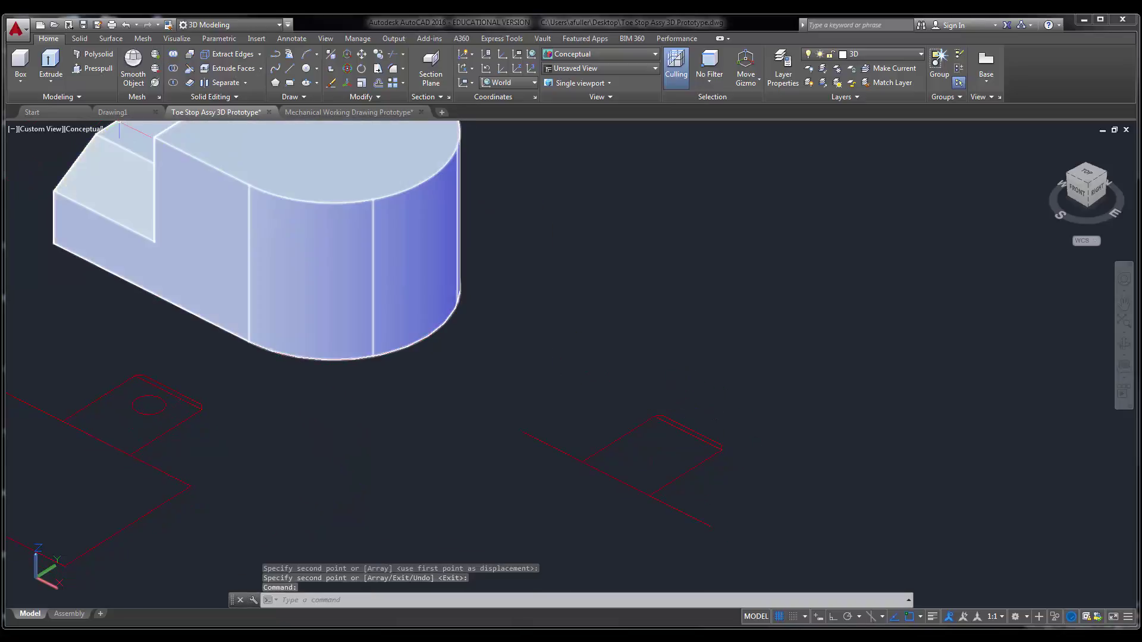
- Draw a line with L across the copied outline between its edges
text(l)
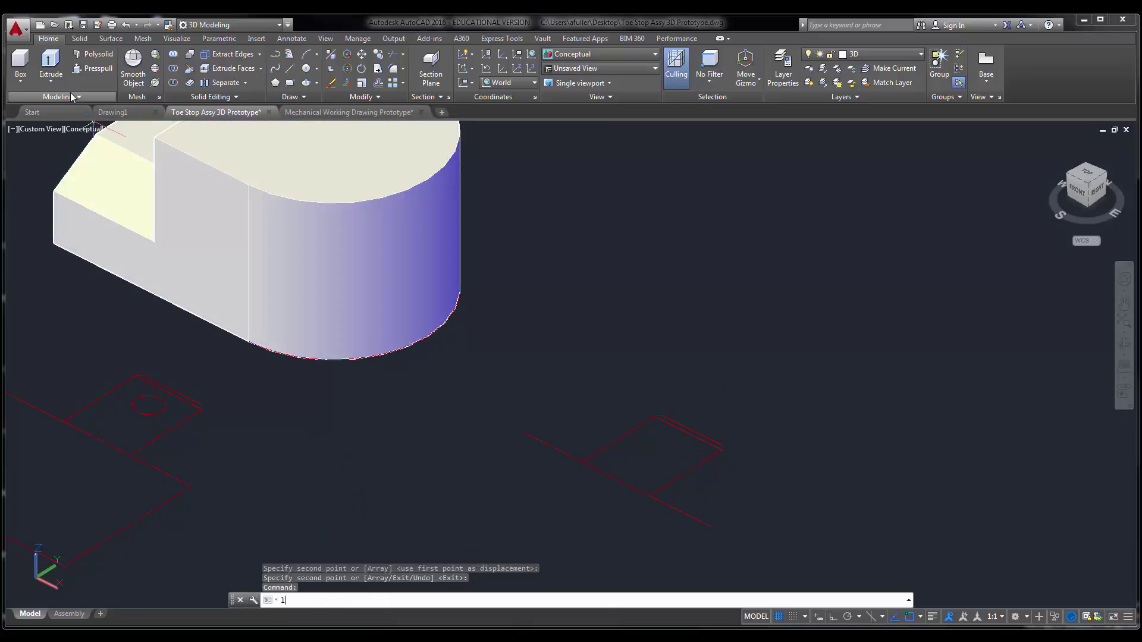
key(Return)
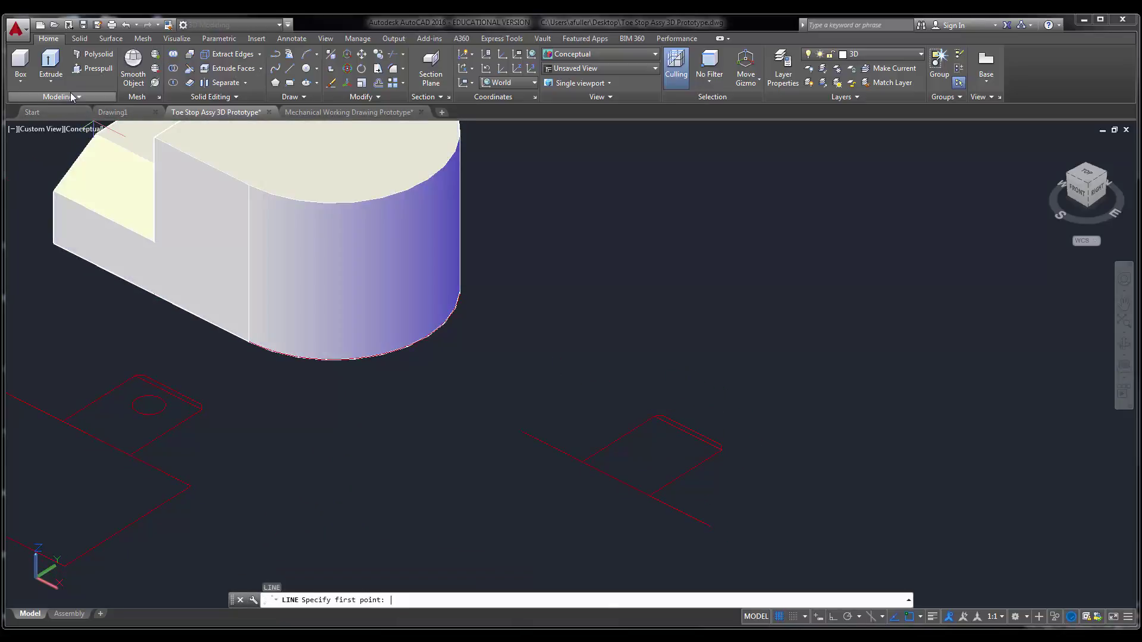
click(691, 431)
click(615, 479)
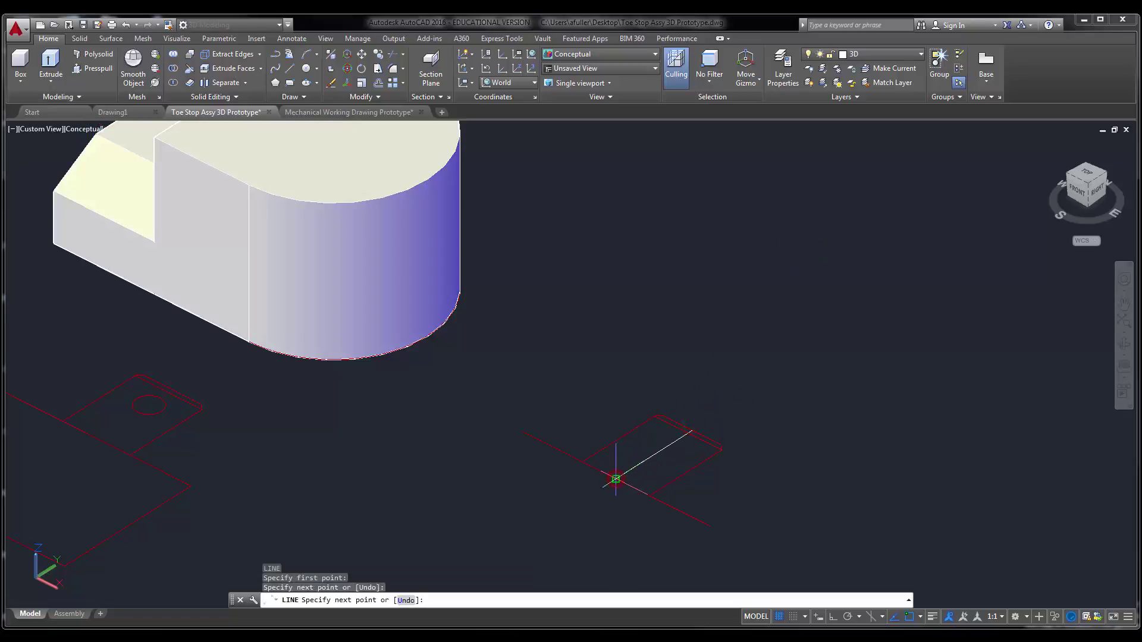
key(Return)
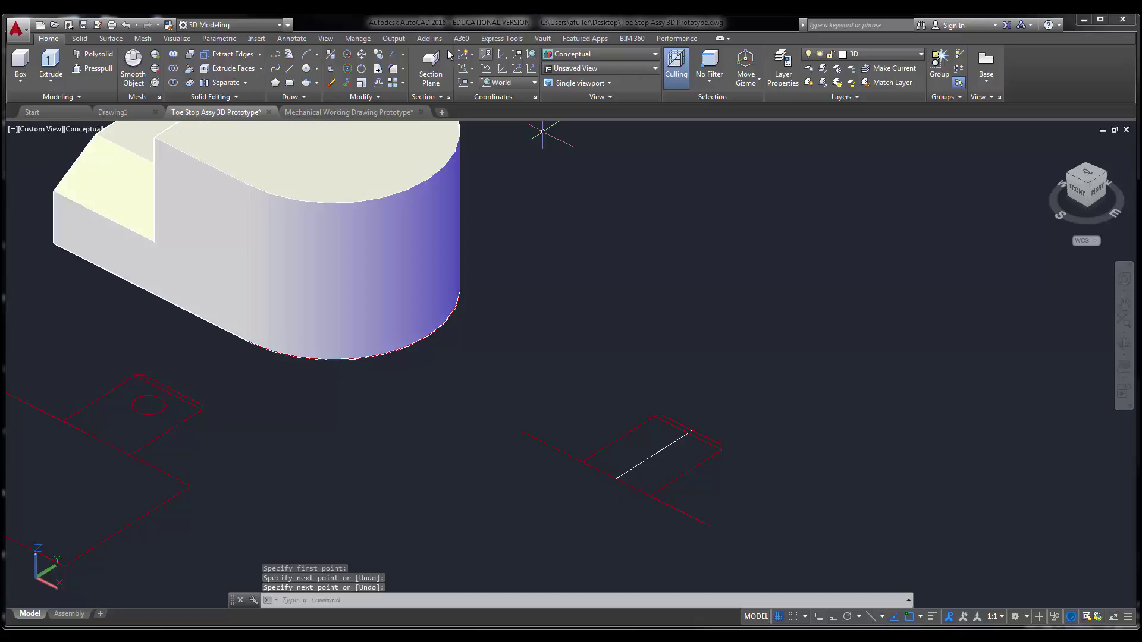
- Trim the overhanging outline lines back to the new line
click(394, 53)
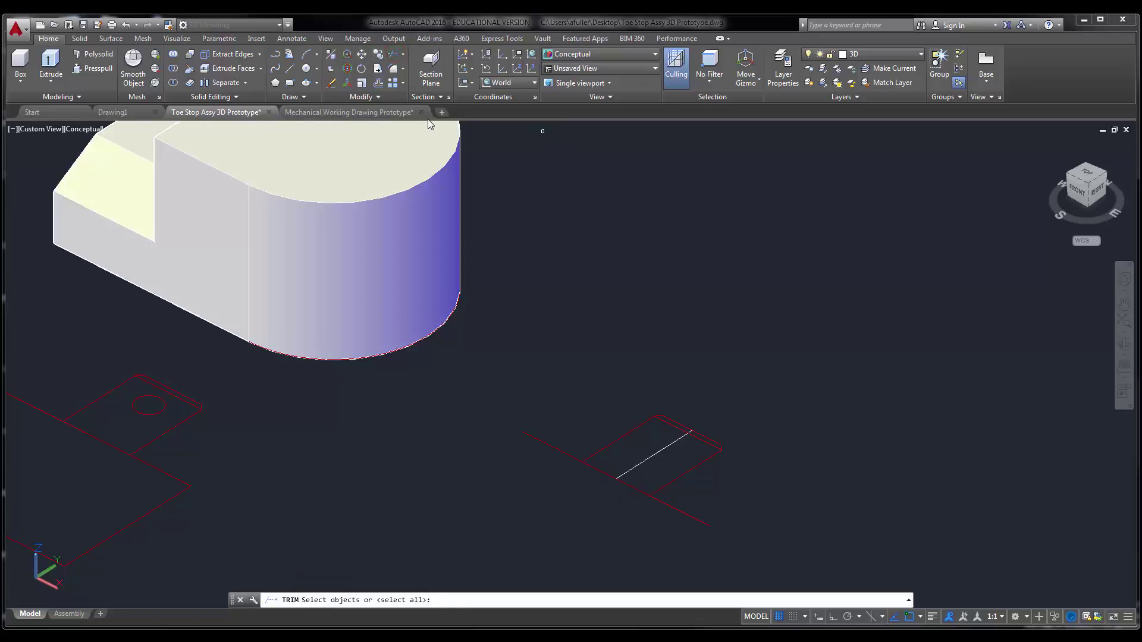
key(Return)
click(694, 529)
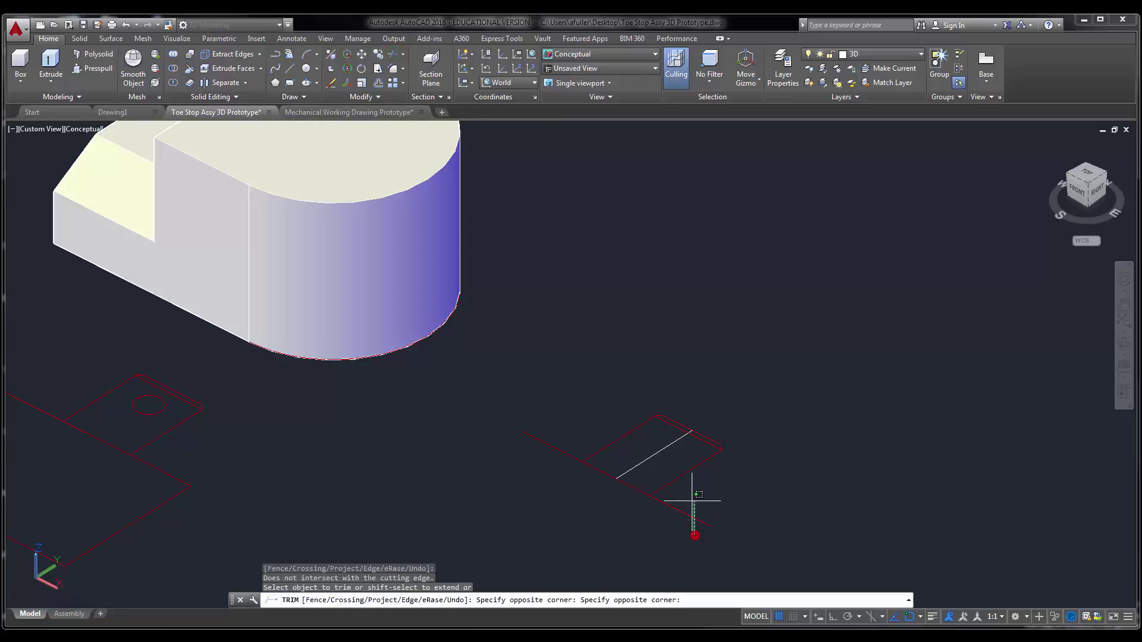
click(704, 430)
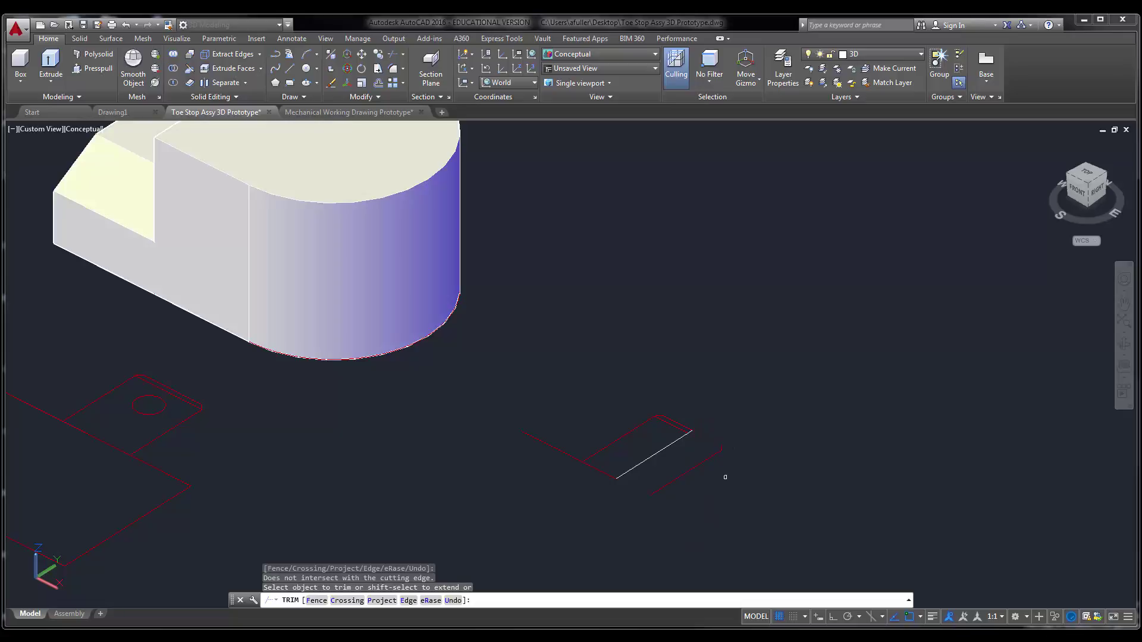
click(546, 436)
click(519, 462)
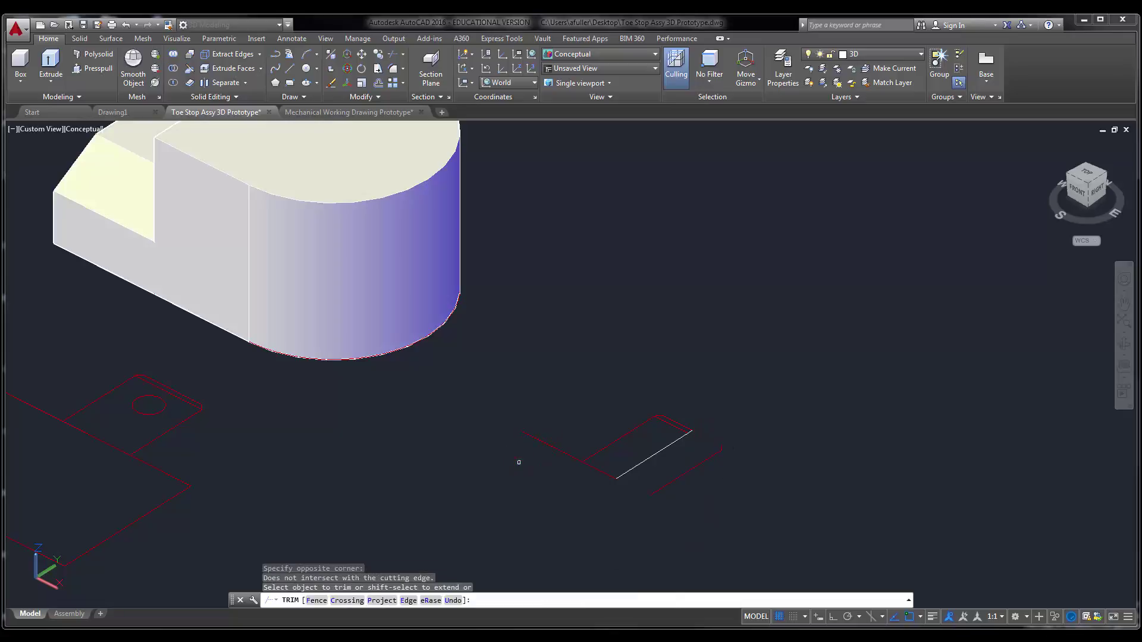
click(565, 467)
click(549, 412)
key(Return)
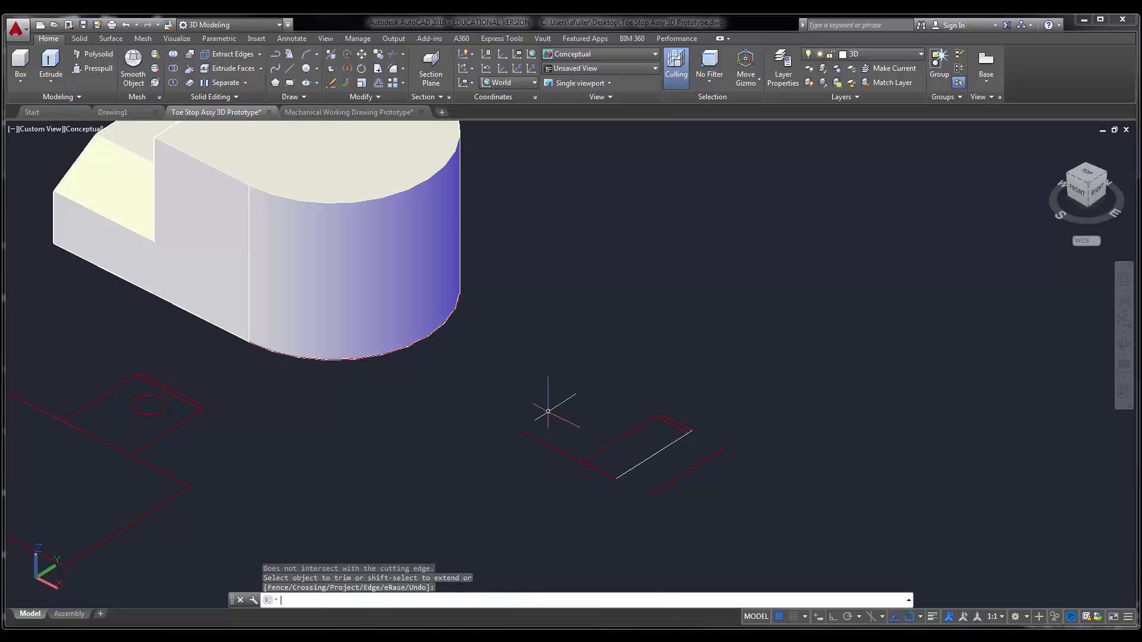
- Window-select and delete the three leftover stray lines
click(684, 436)
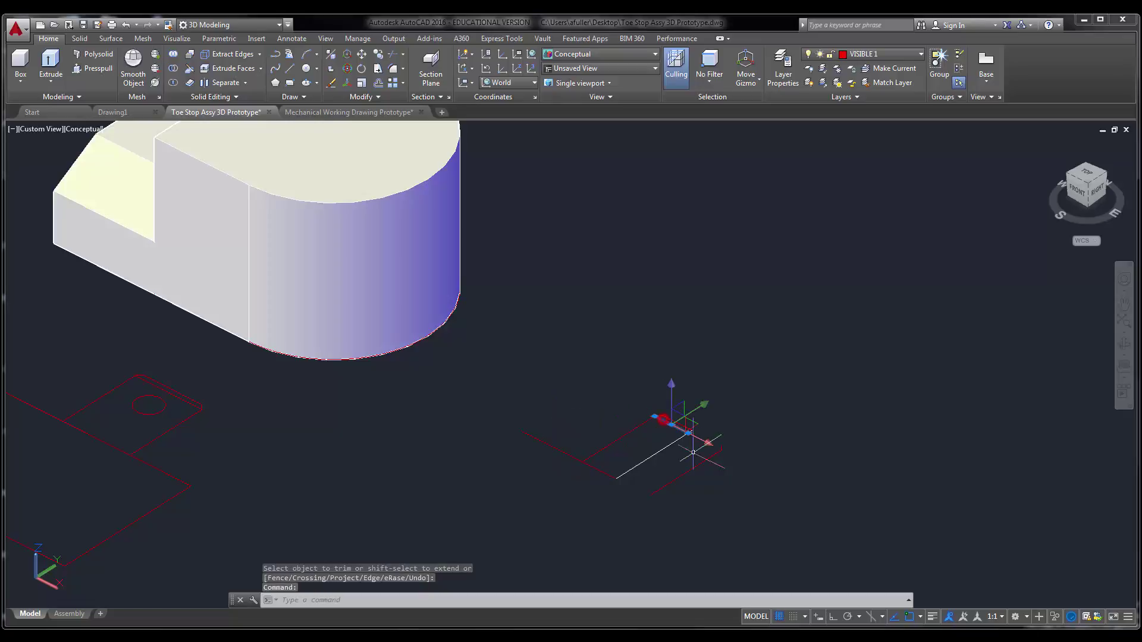
click(736, 487)
click(706, 419)
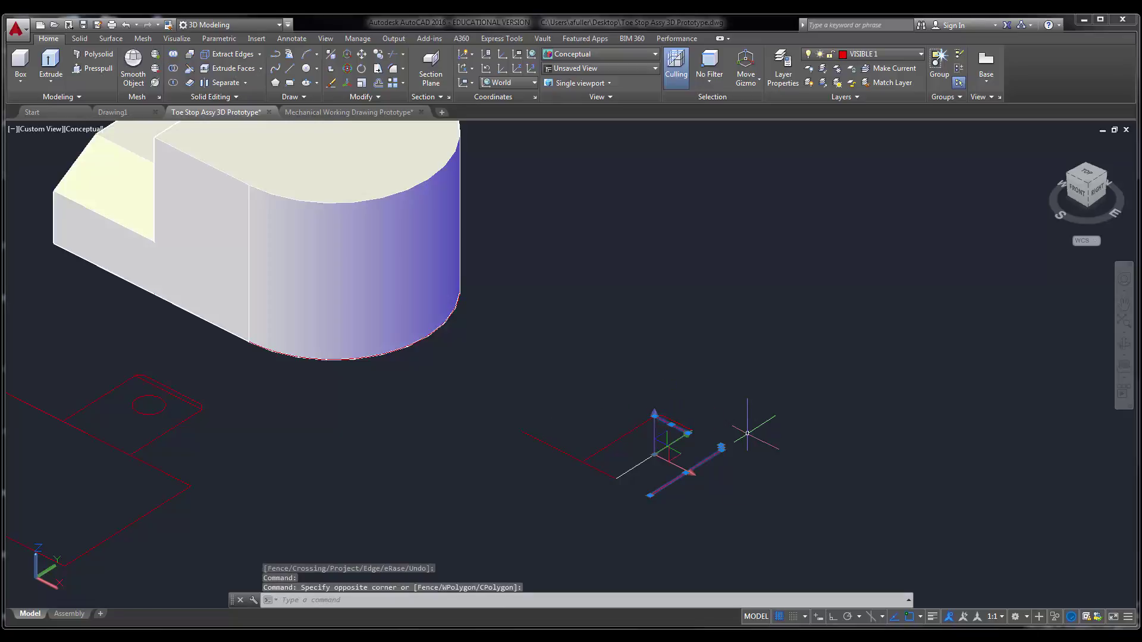
key(Delete)
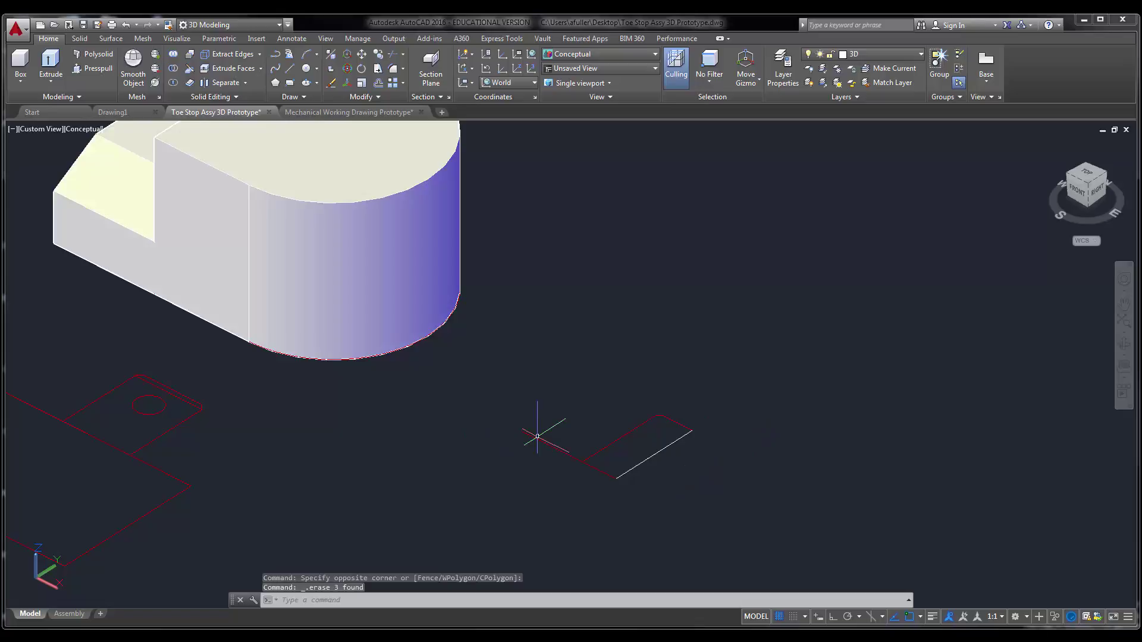
- Fillet the upper and lower left edges of the copied outline with radius 0 into a sharp corner
scroll(553, 452, up, 5)
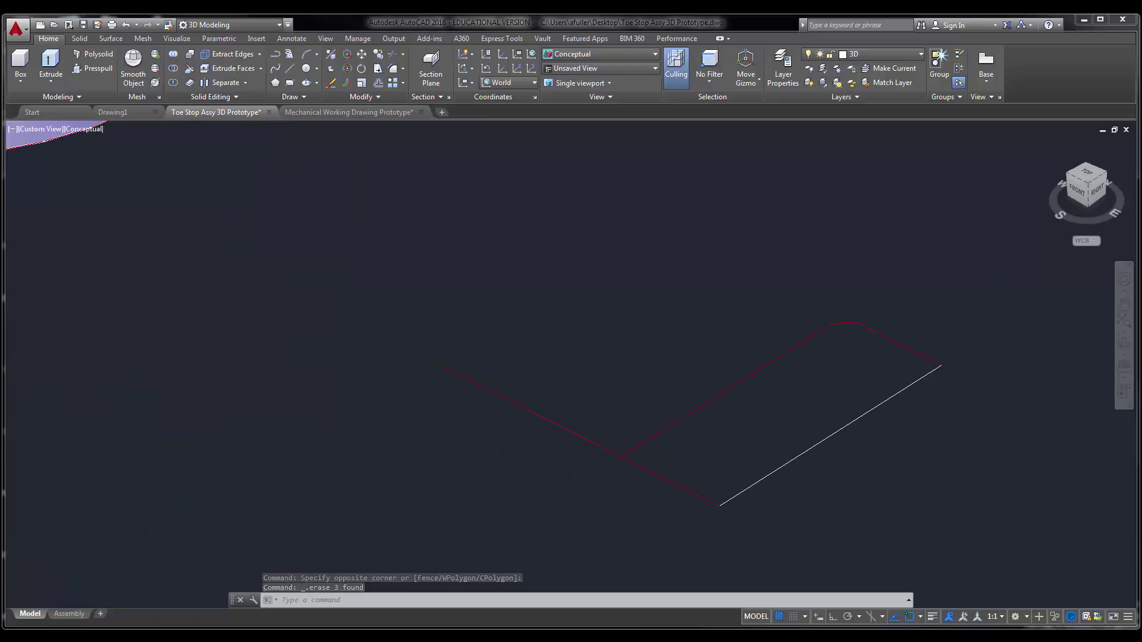
scroll(630, 456, up, 4)
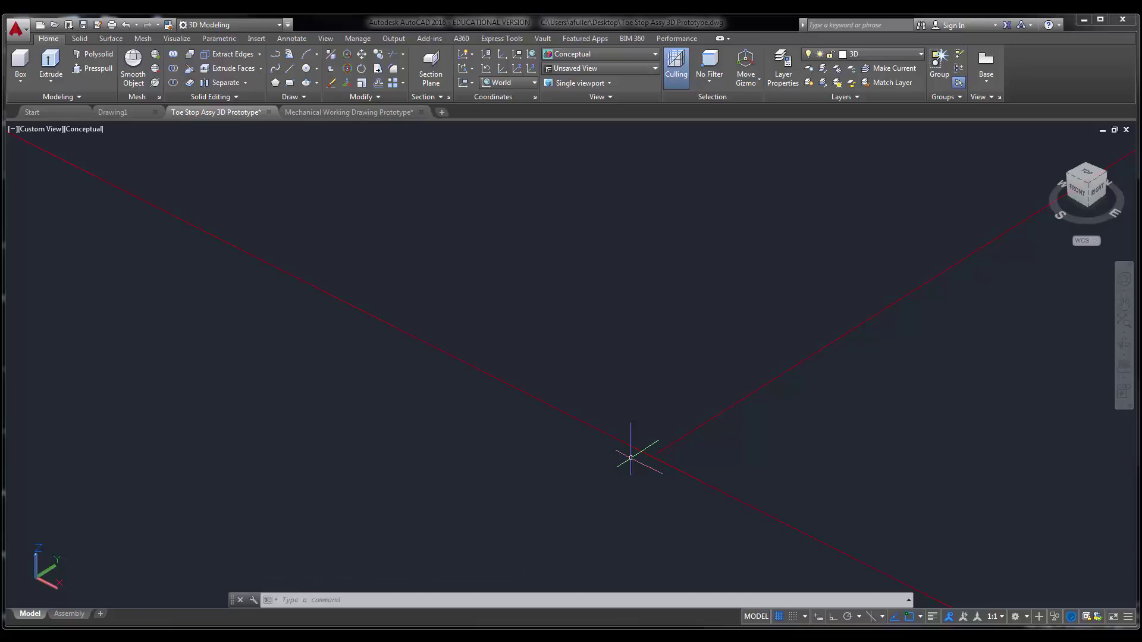
scroll(631, 457, down, 5)
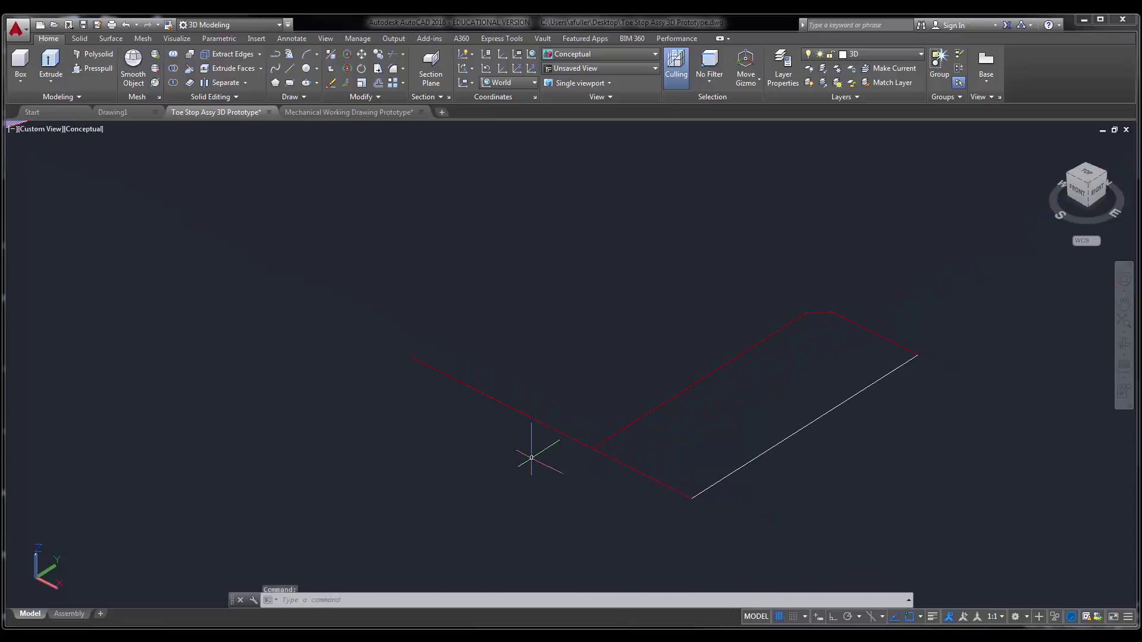
click(394, 70)
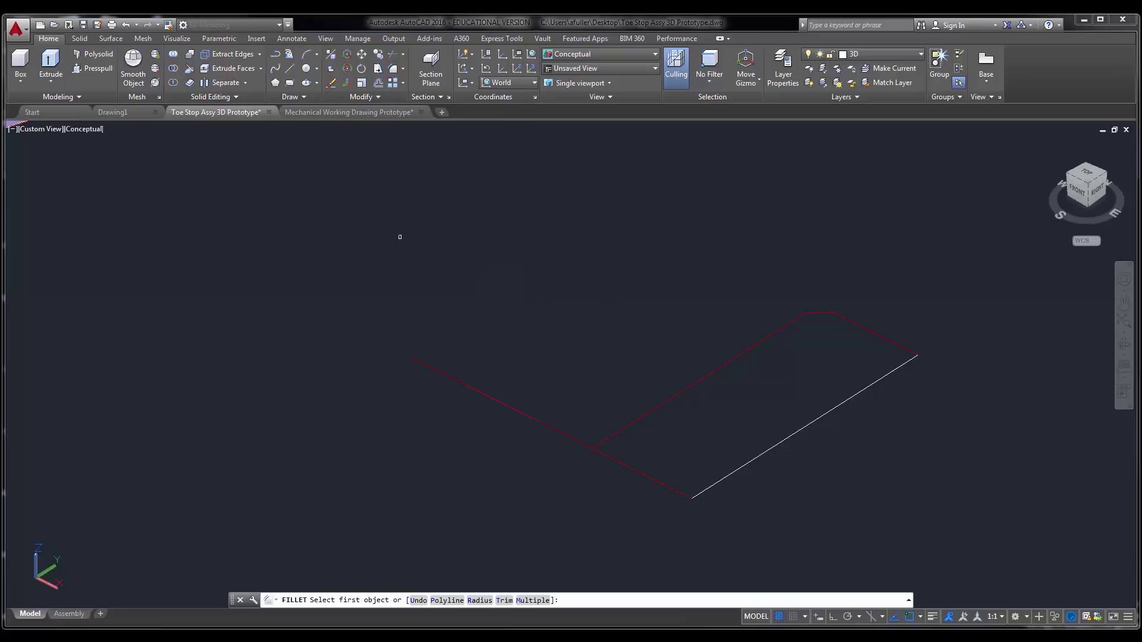
text(r)
key(Return)
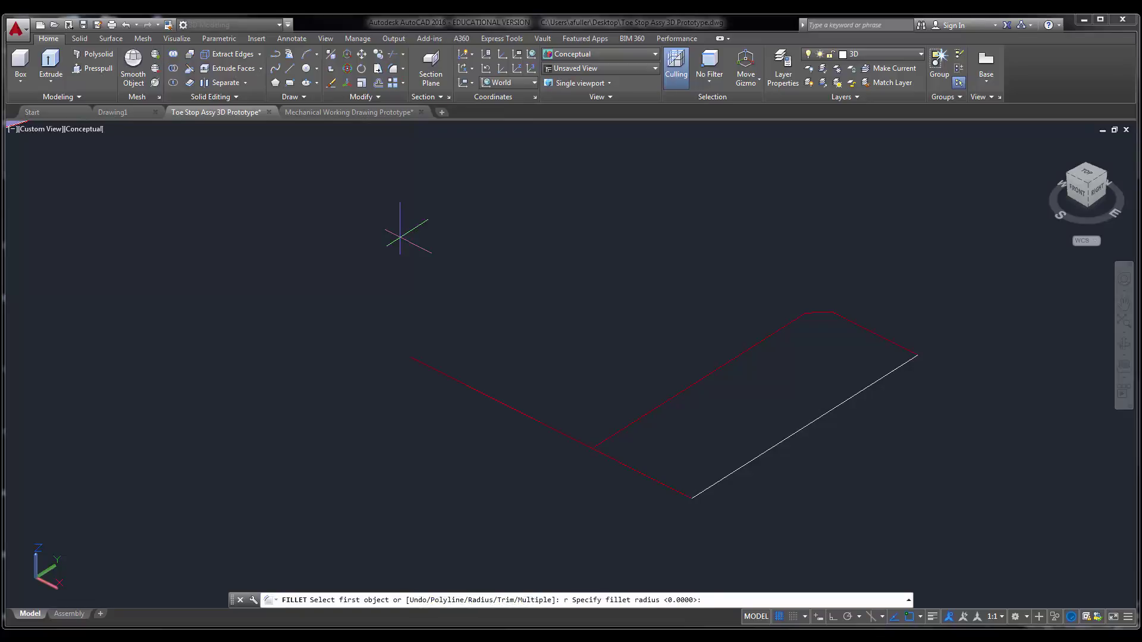
text(0)
key(Return)
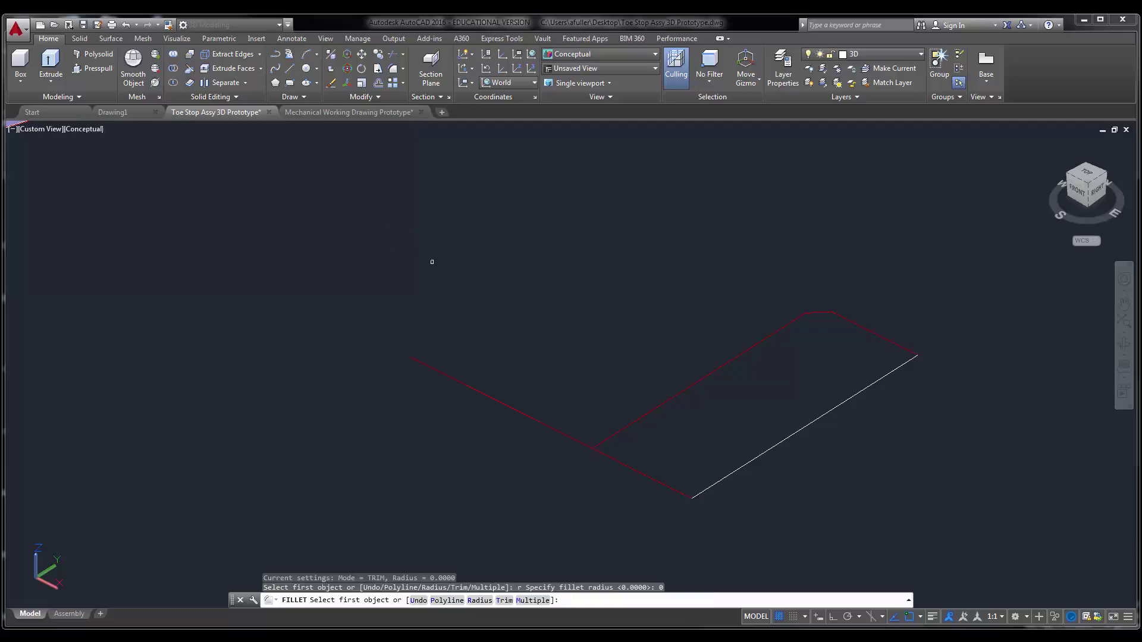
click(622, 433)
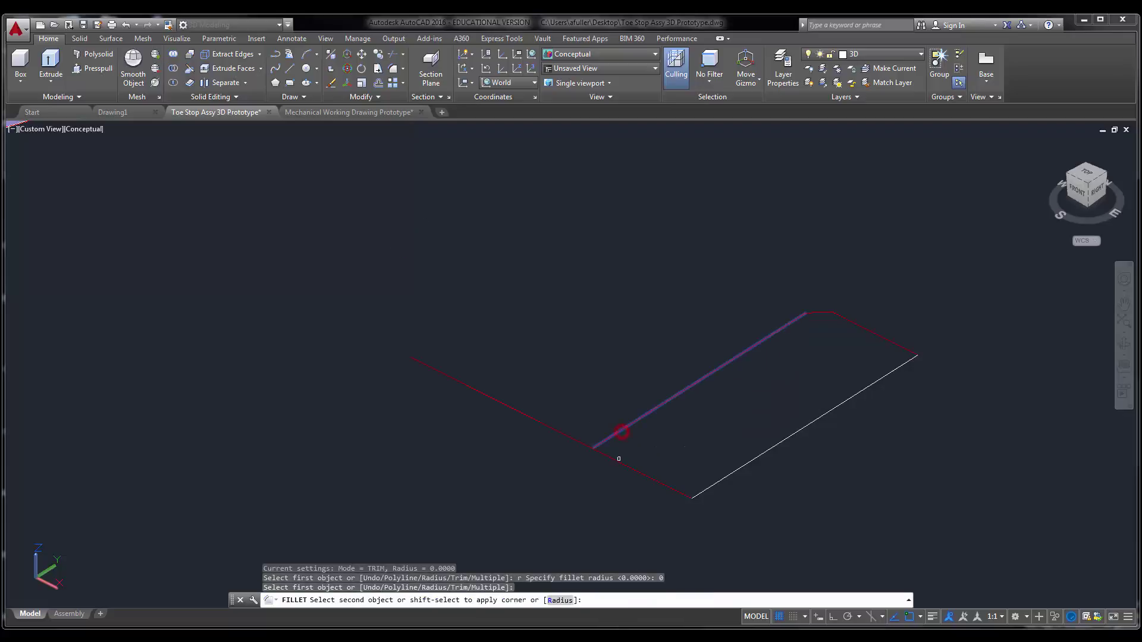
click(618, 463)
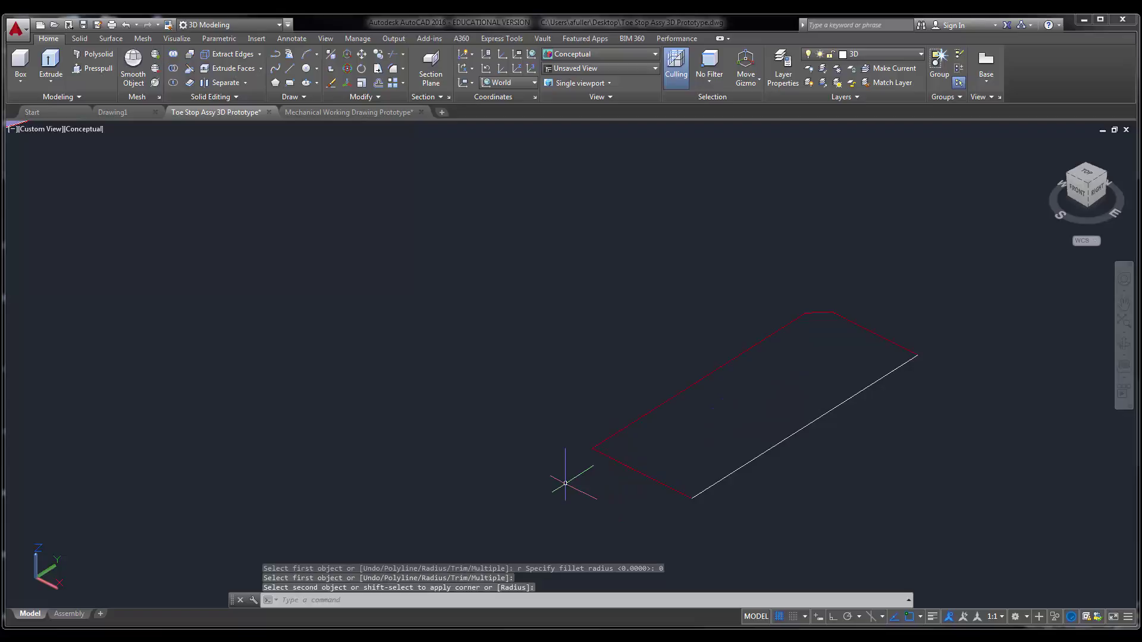
middle_drag(564, 482, 476, 455)
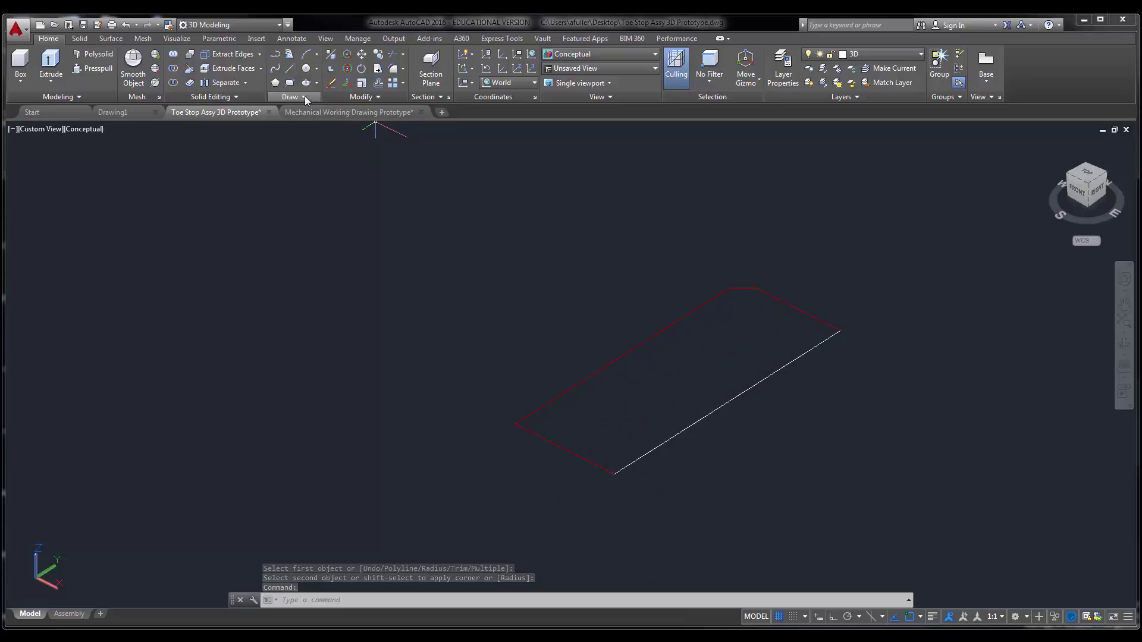
- Convert the five closed outline lines into a region
click(306, 98)
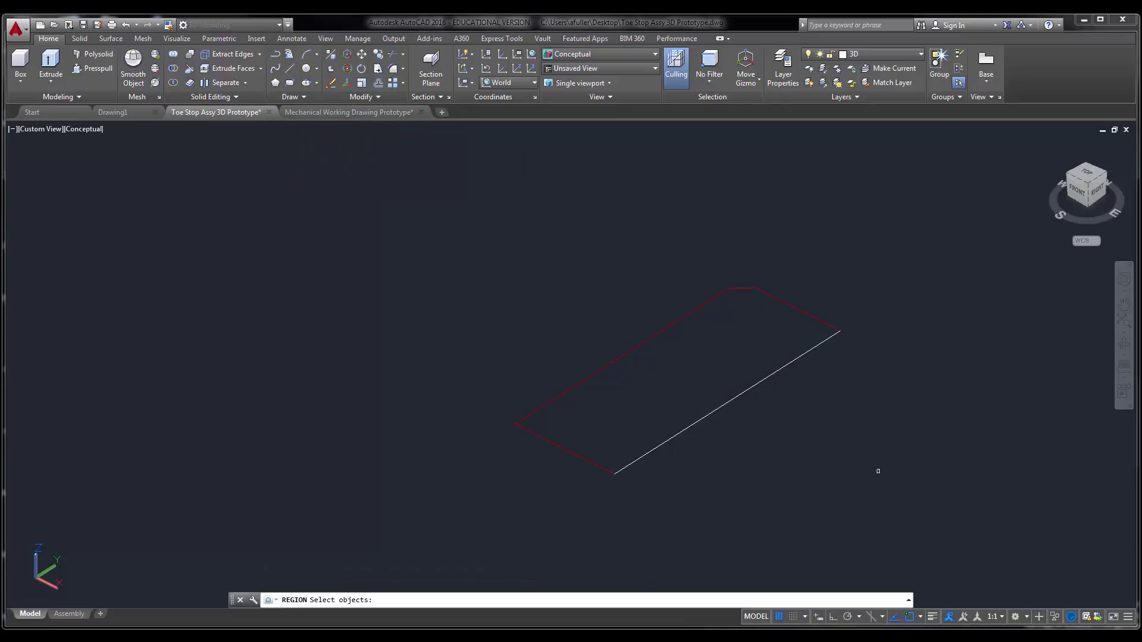
click(905, 522)
click(508, 220)
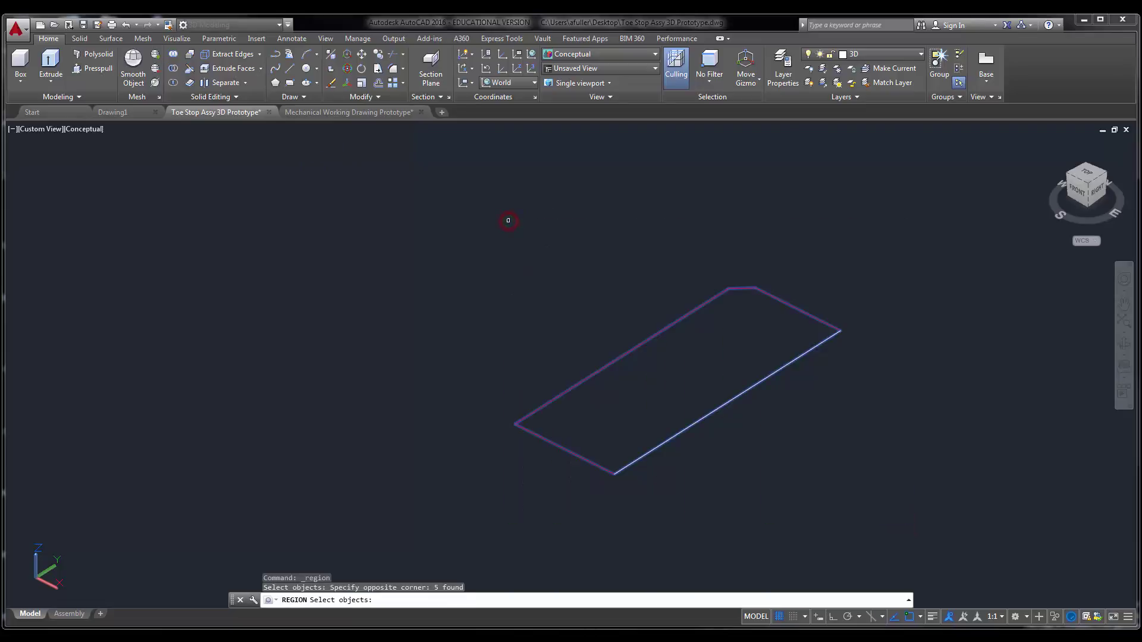
key(Return)
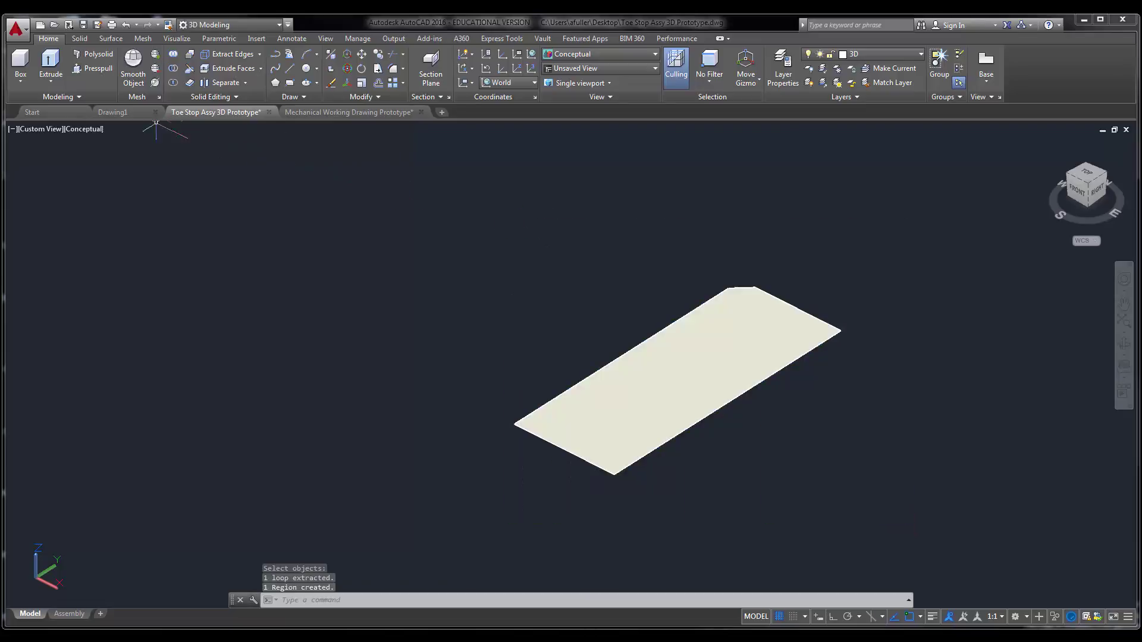
- Revolve the region 360° about its long edge into a cylindrical solid
click(52, 81)
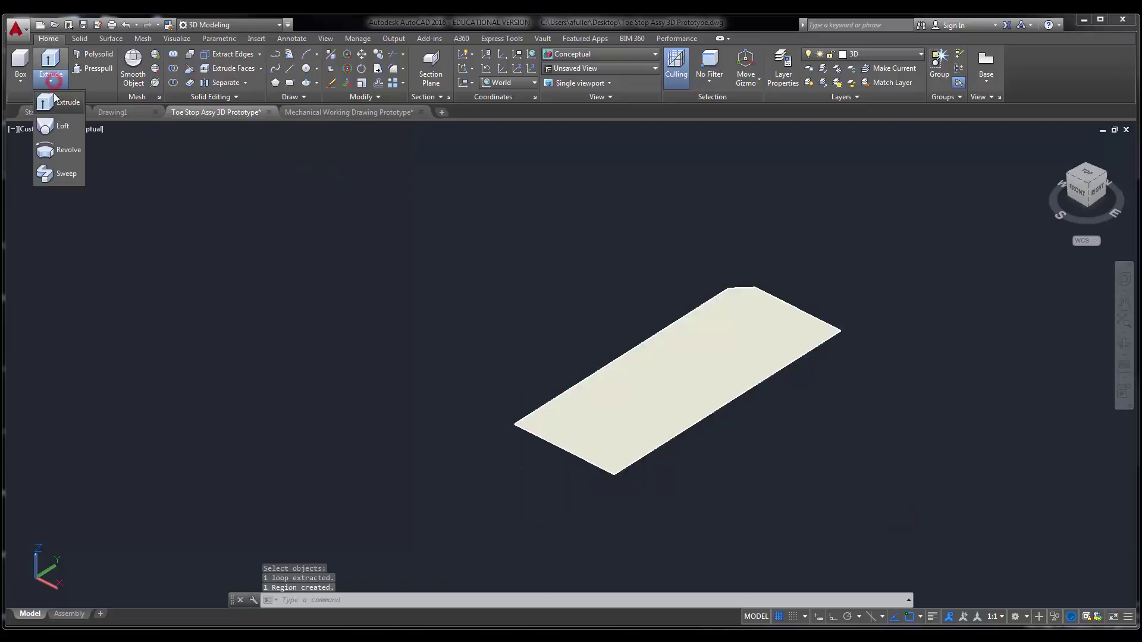
click(62, 149)
click(525, 433)
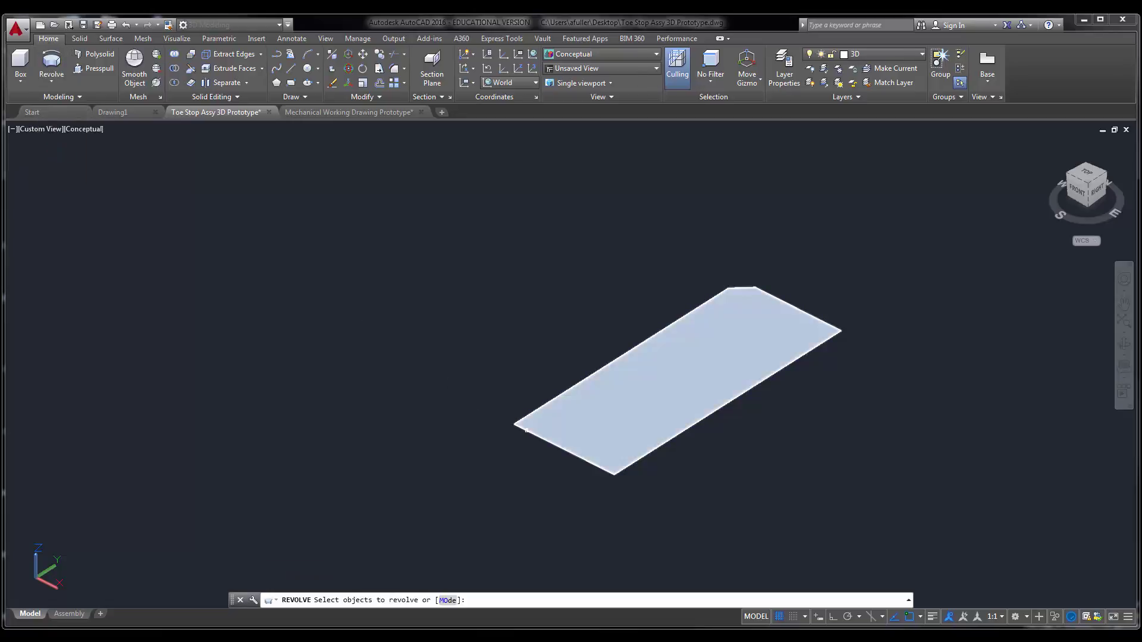
right_click(458, 436)
click(510, 445)
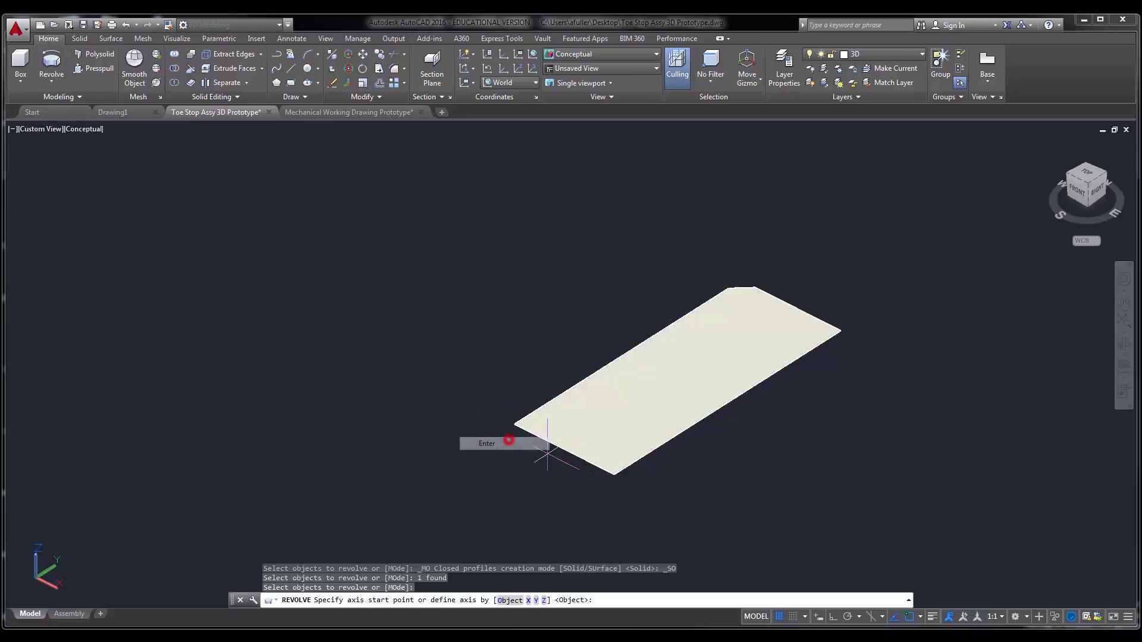
click(614, 473)
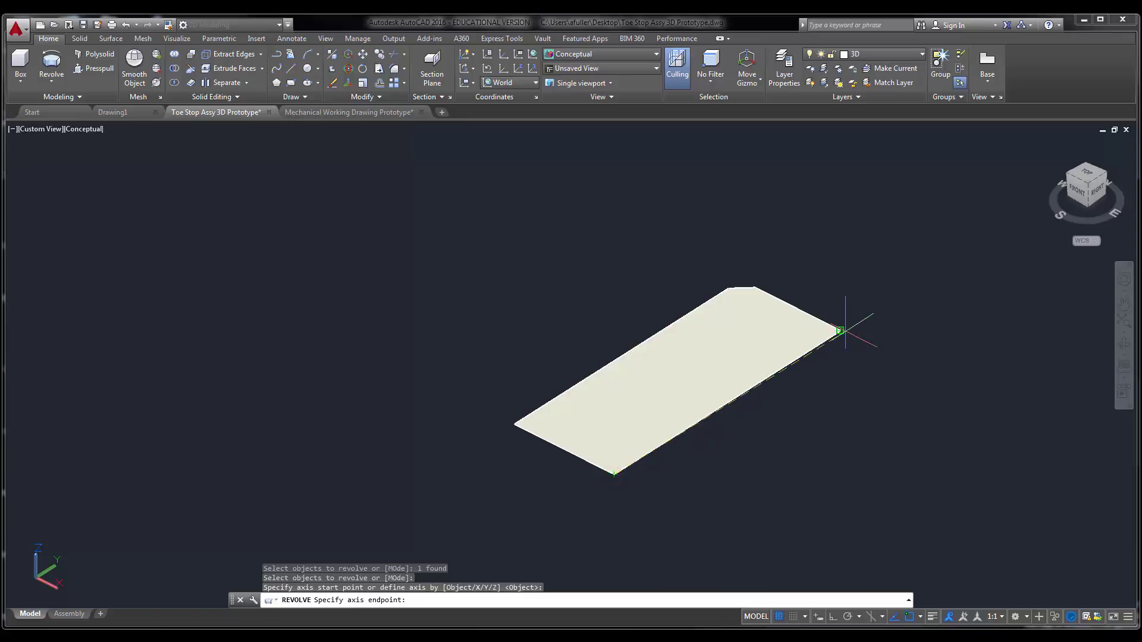
click(839, 330)
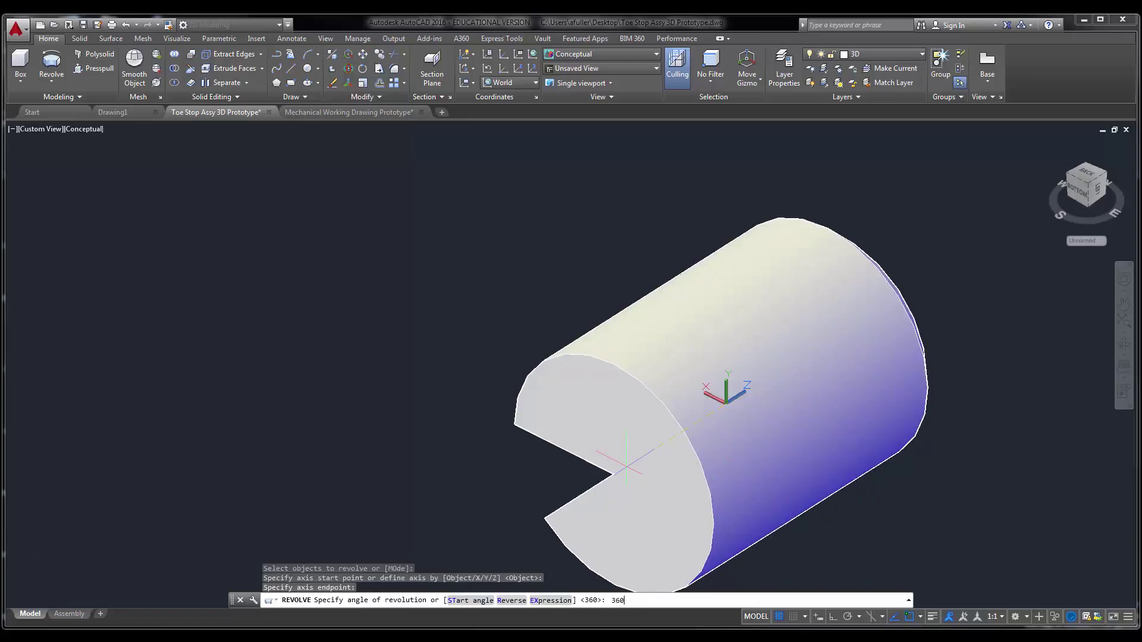
key(Return)
scroll(626, 467, down, 5)
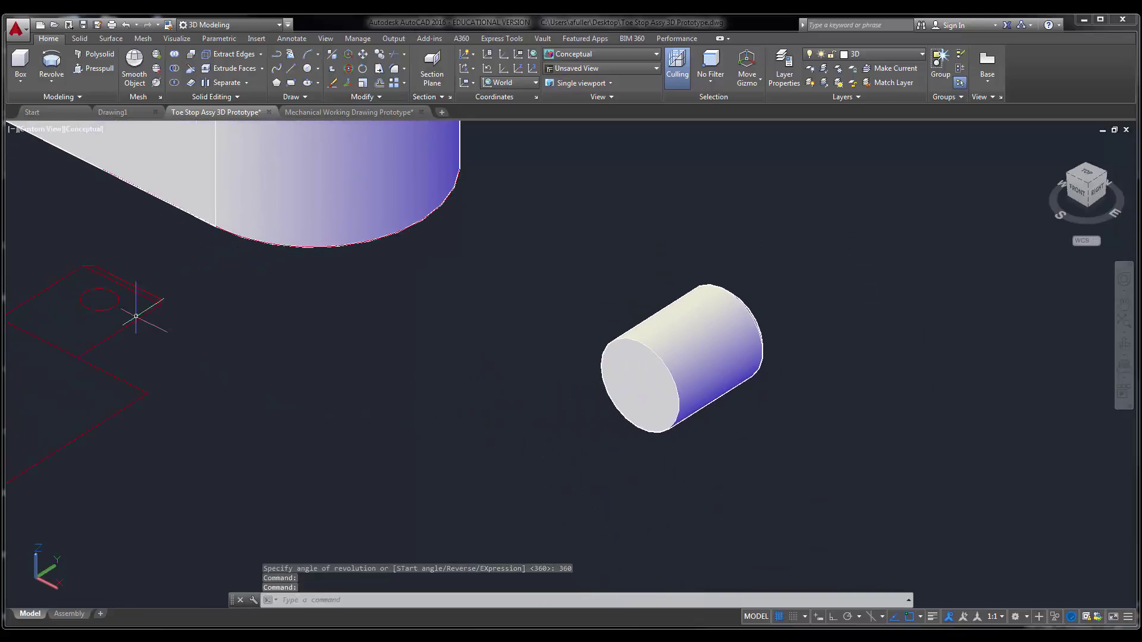
- Presspull the small circle inside the flat tab outline to a height of 2, forming a pin
middle_drag(98, 299, 214, 348)
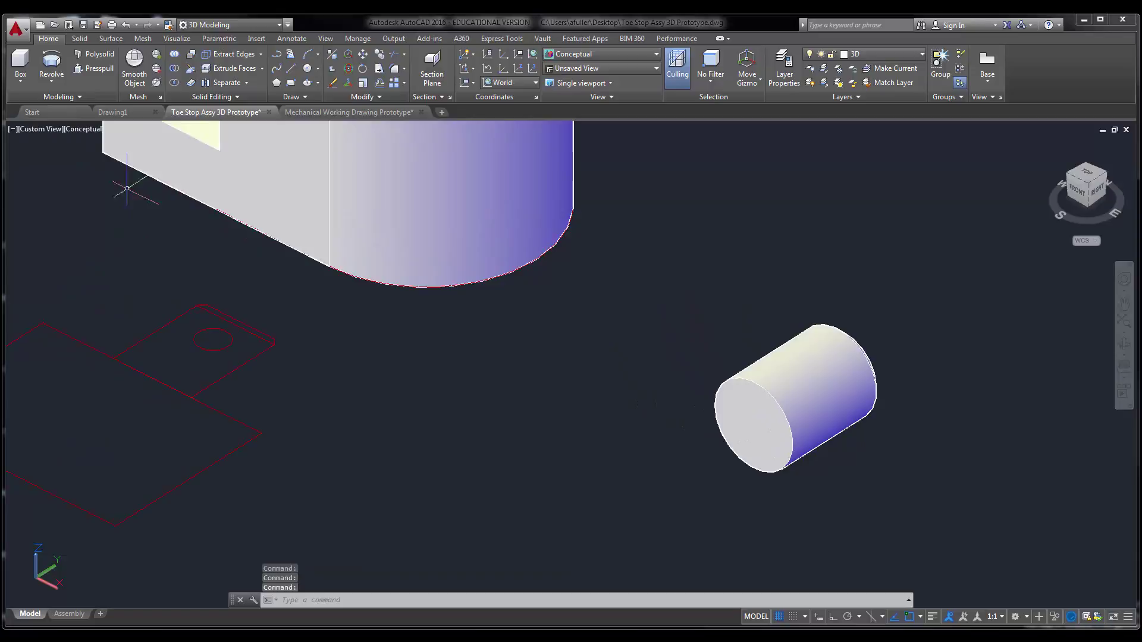
click(99, 69)
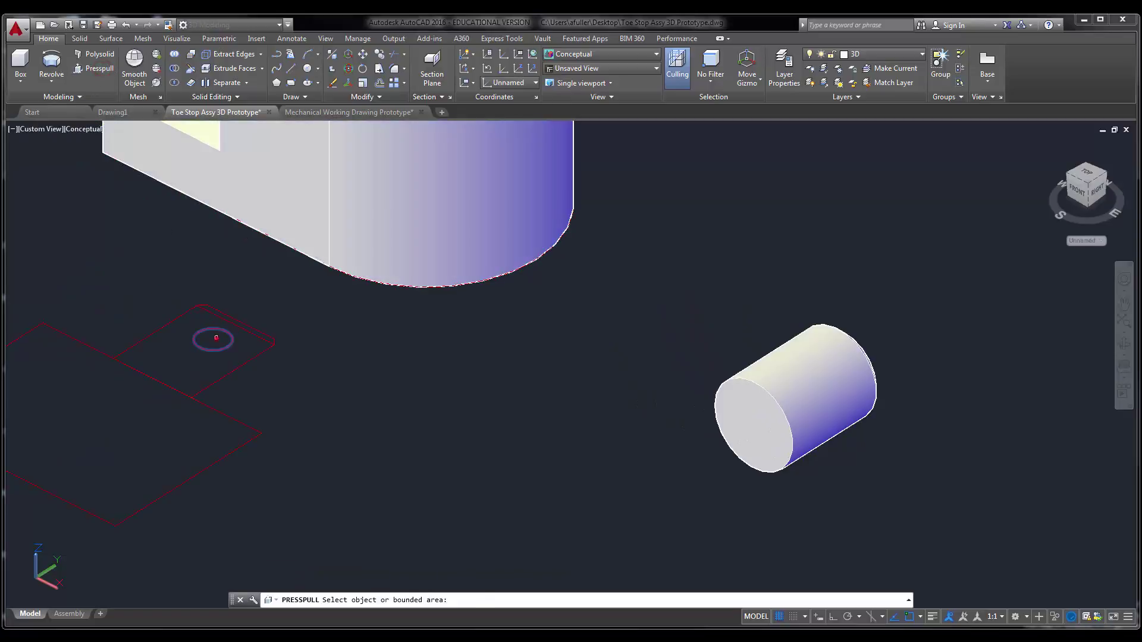
click(213, 338)
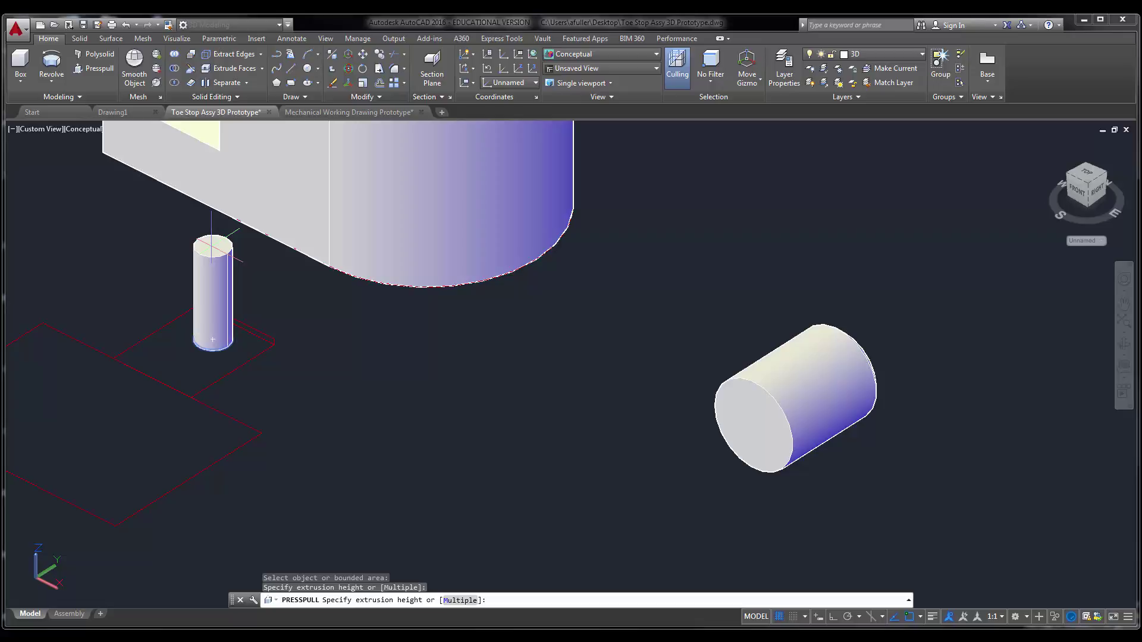
key(Return)
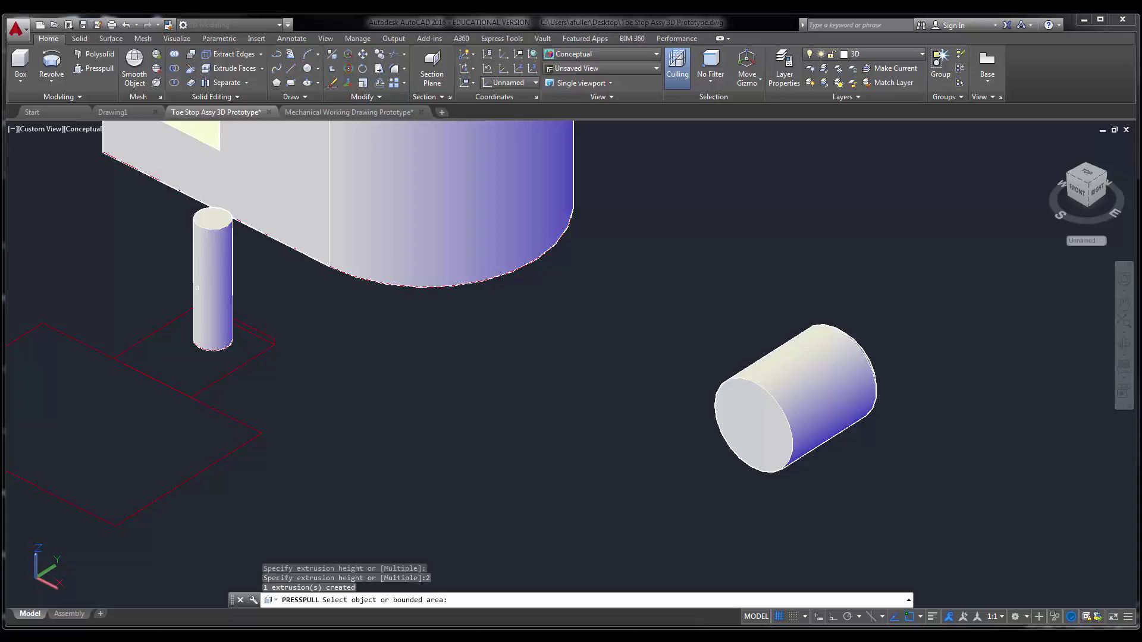
key(Escape)
click(196, 288)
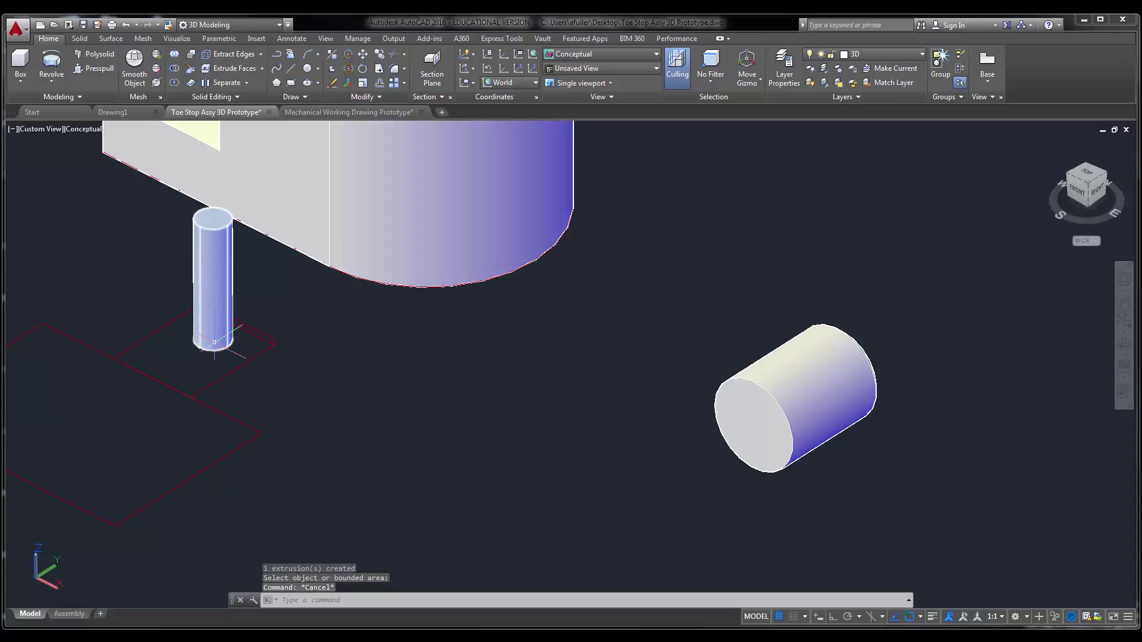
key(Escape)
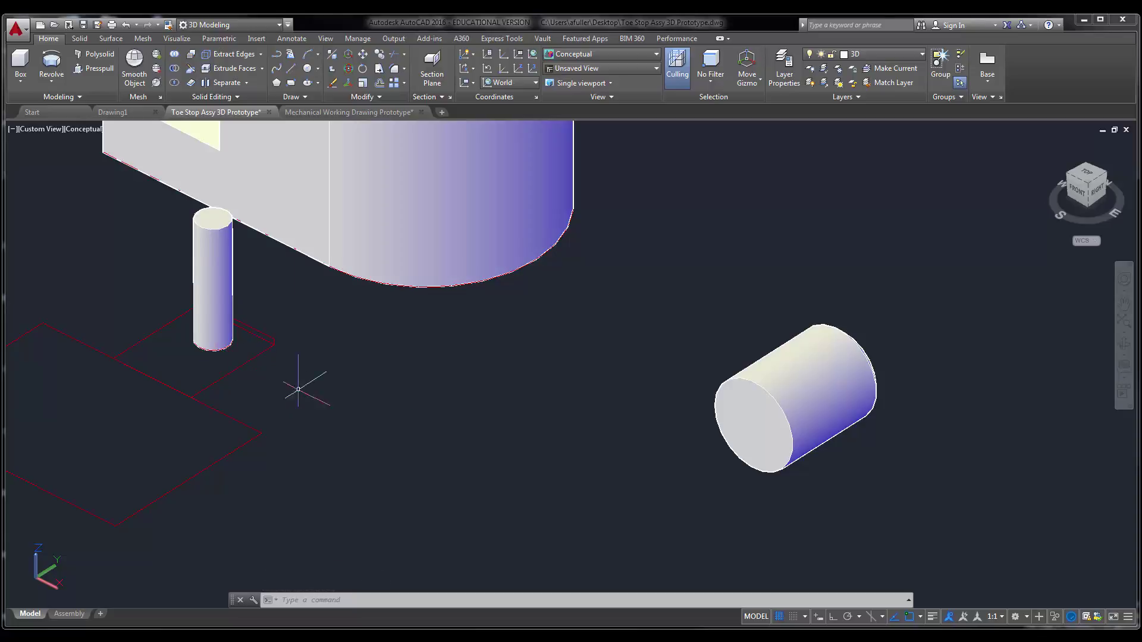
- Move the horizontal cylinder from its end-face centre to the boss position on the base
text(m)
key(Return)
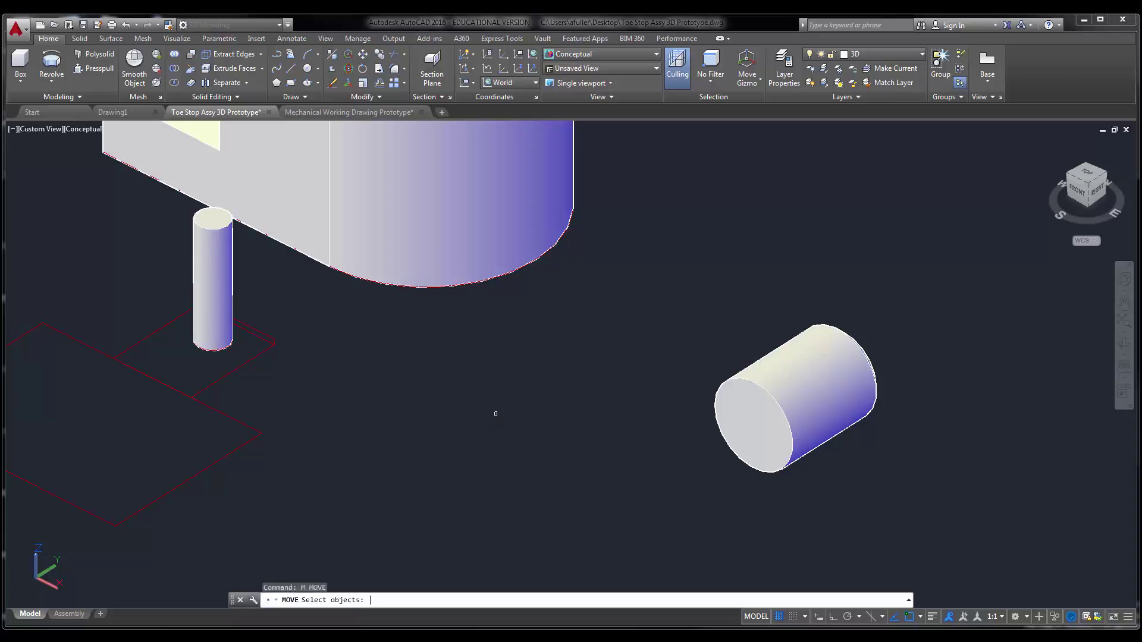
click(796, 466)
click(782, 451)
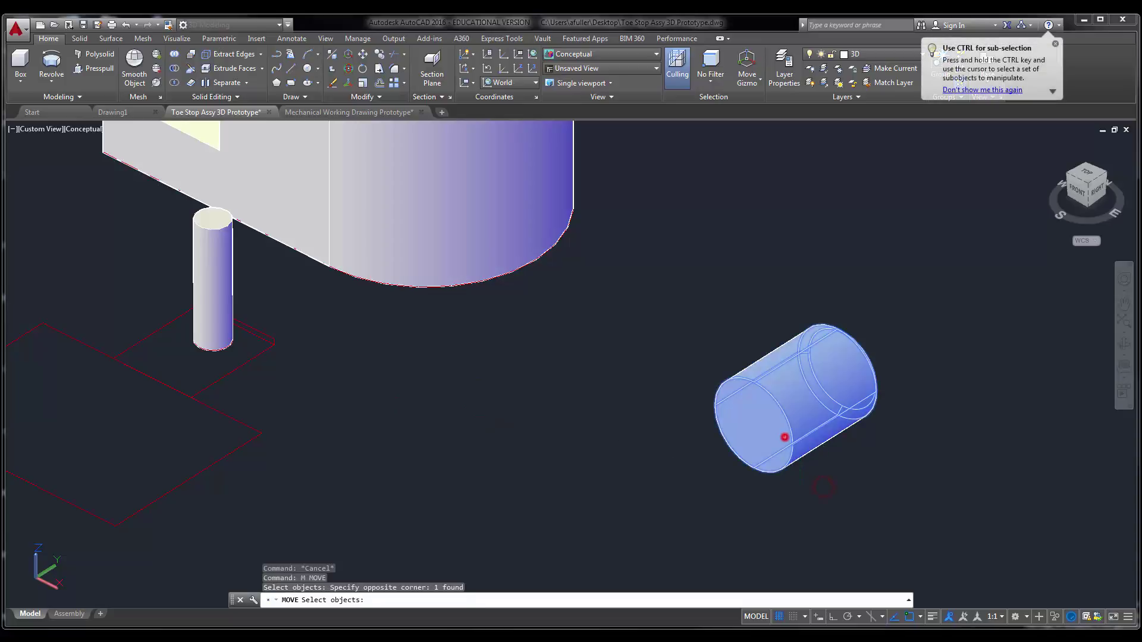
key(Return)
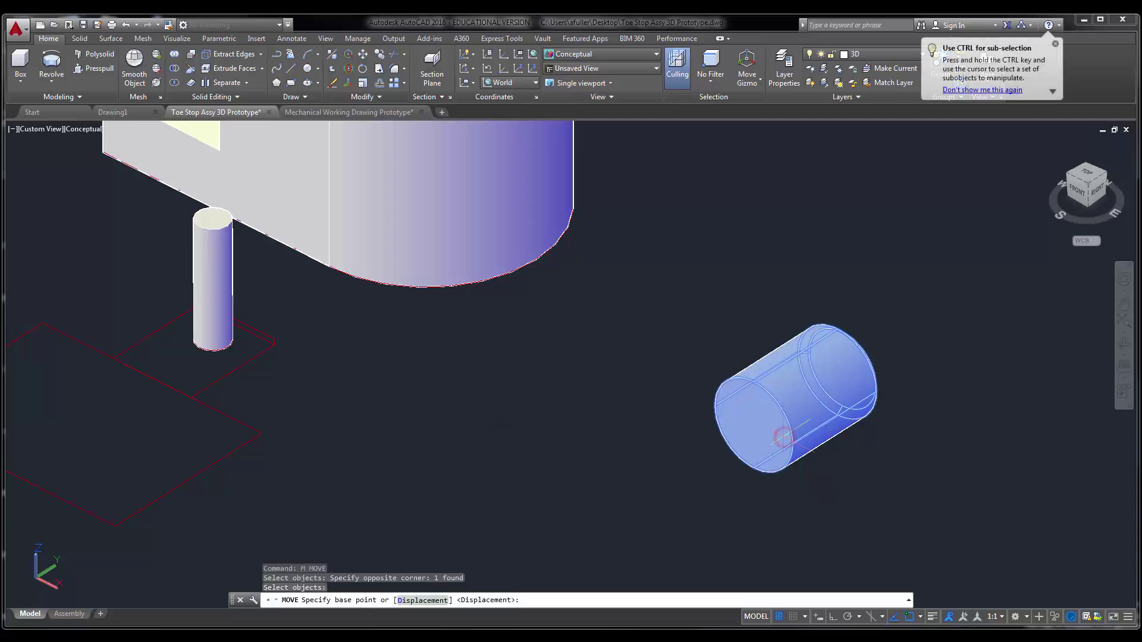
click(753, 425)
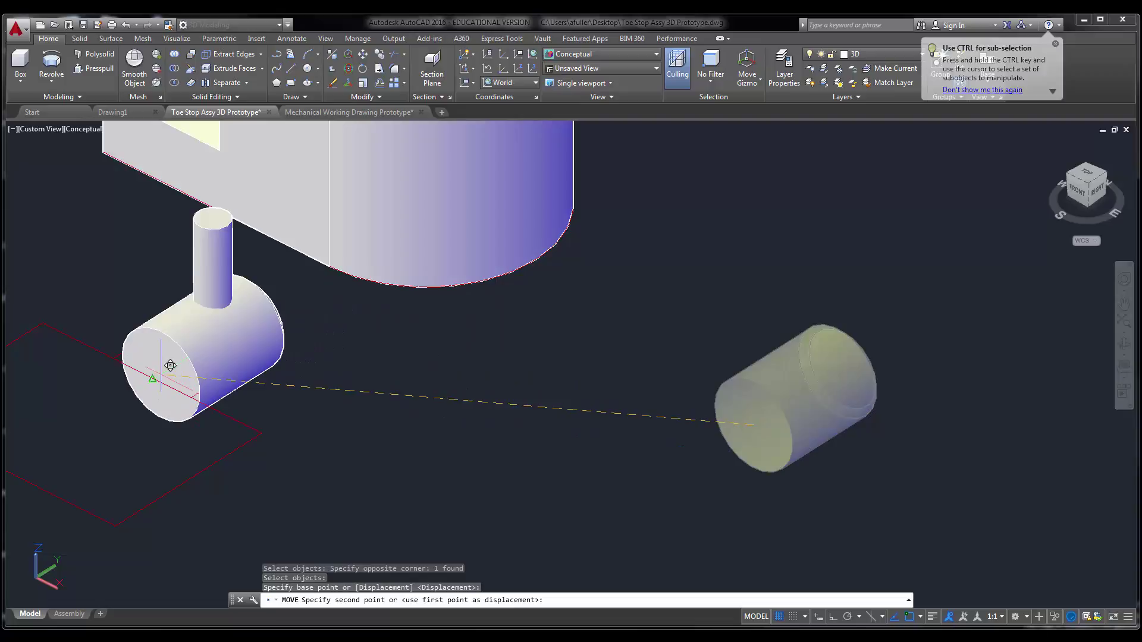
click(151, 378)
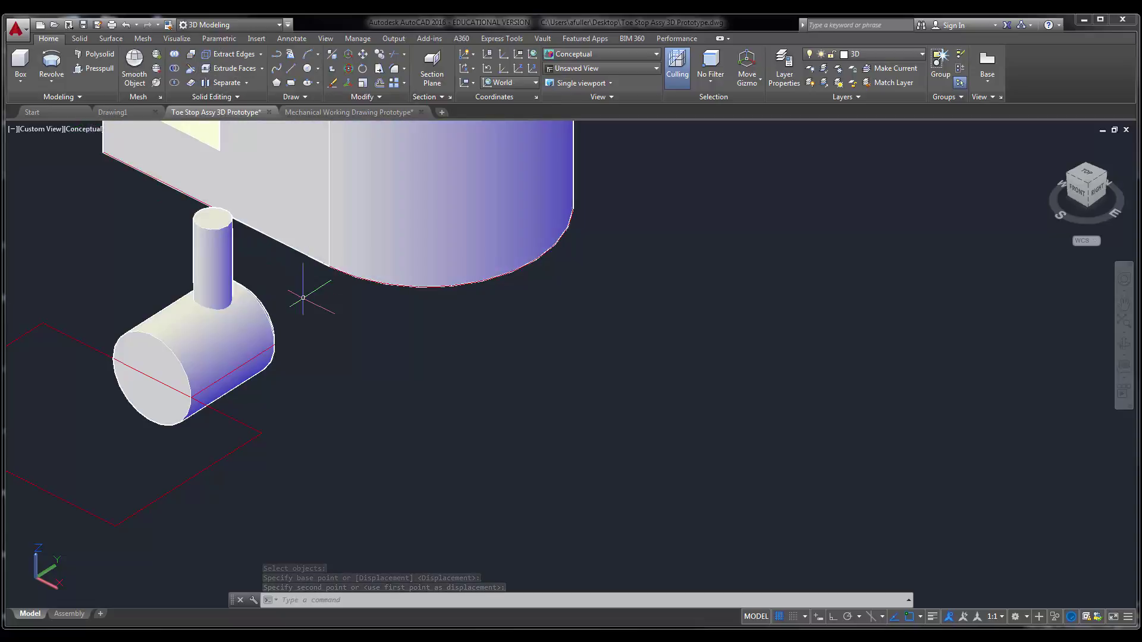
- With Ortho on, move the small upright cylinder straight down through the horizontal cylinder
text(m)
key(Return)
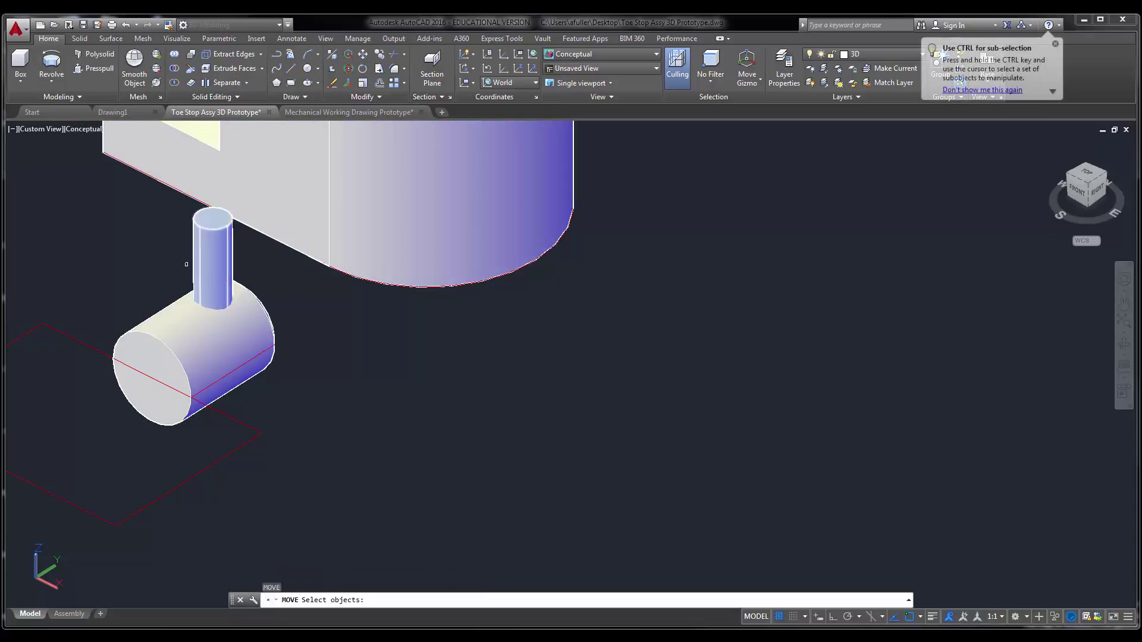
click(194, 255)
key(Return)
click(376, 385)
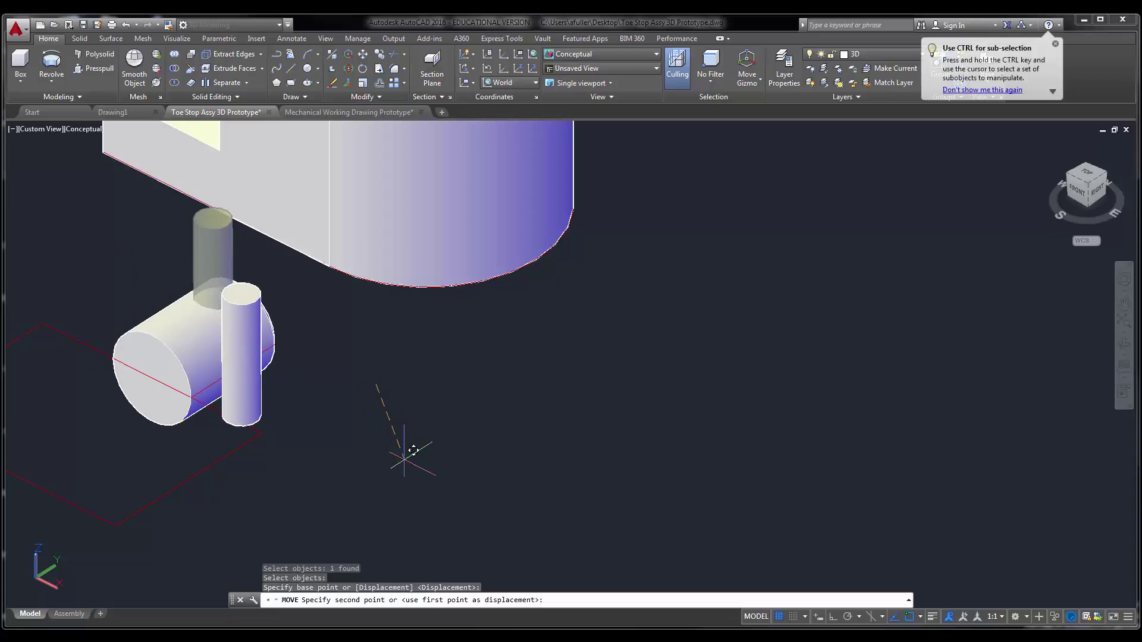
click(832, 617)
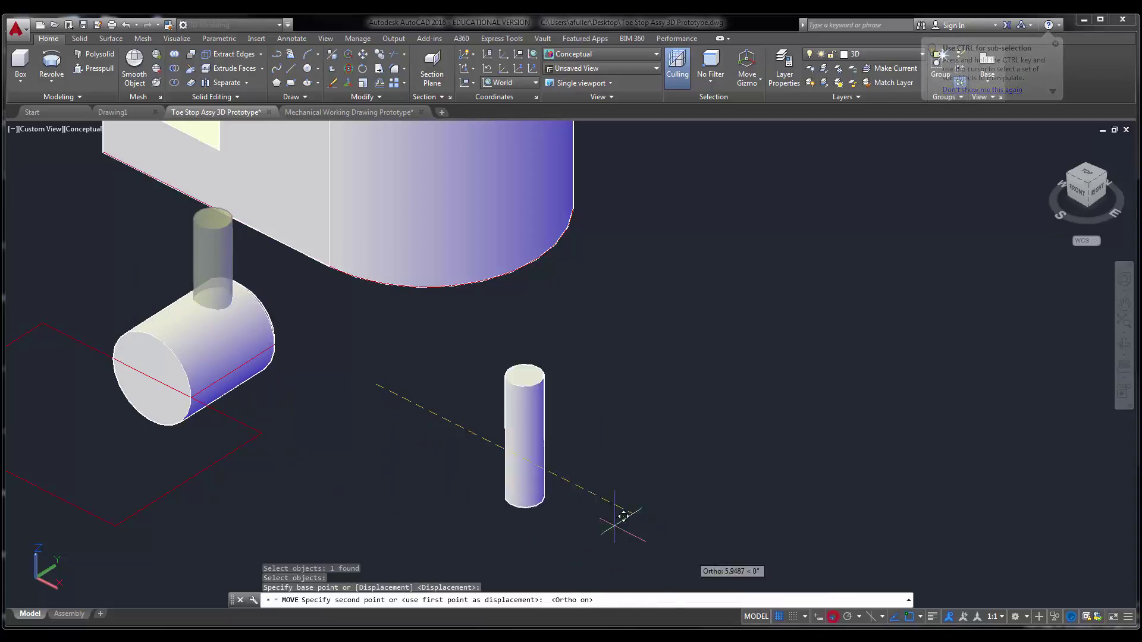
click(390, 430)
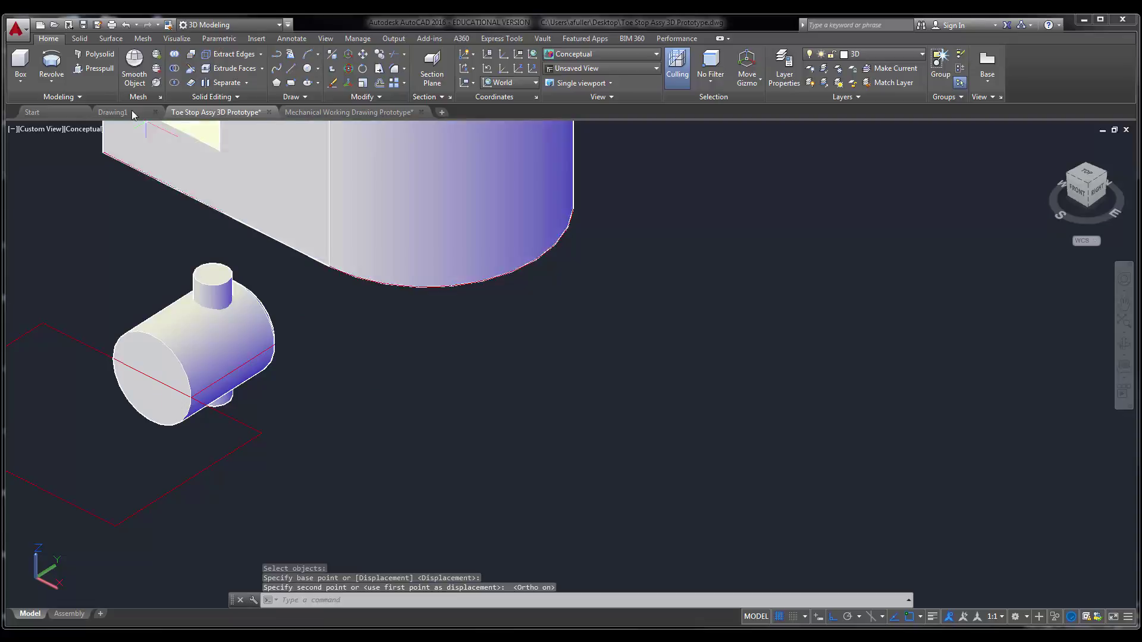
- Subtract the small upright pin from the cylinder to create a cross hole
click(173, 69)
click(183, 330)
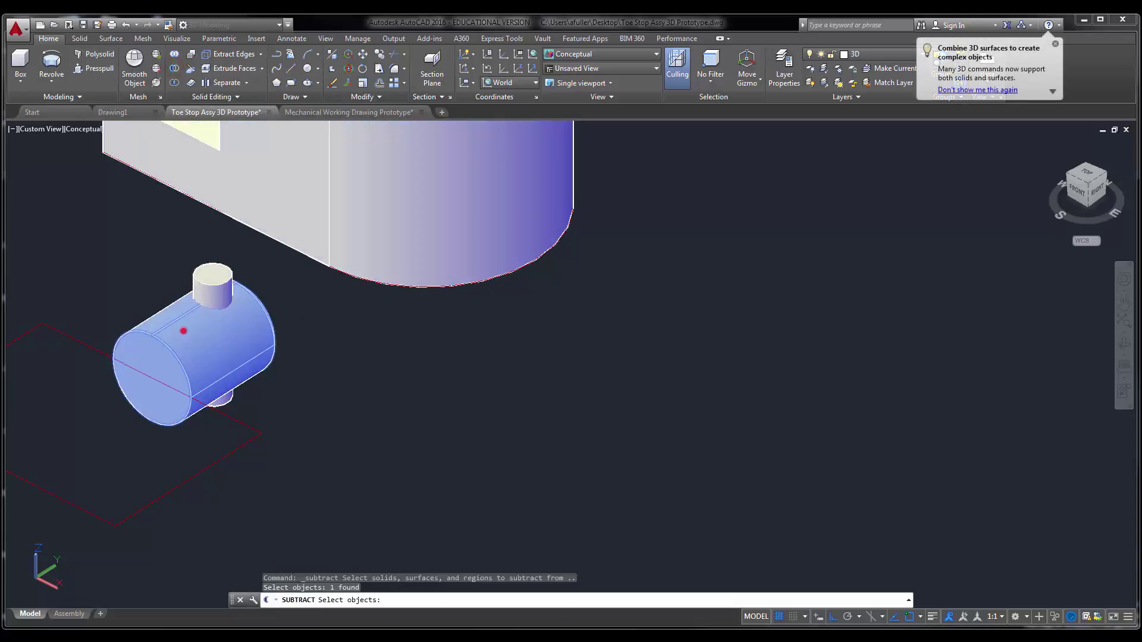
key(Return)
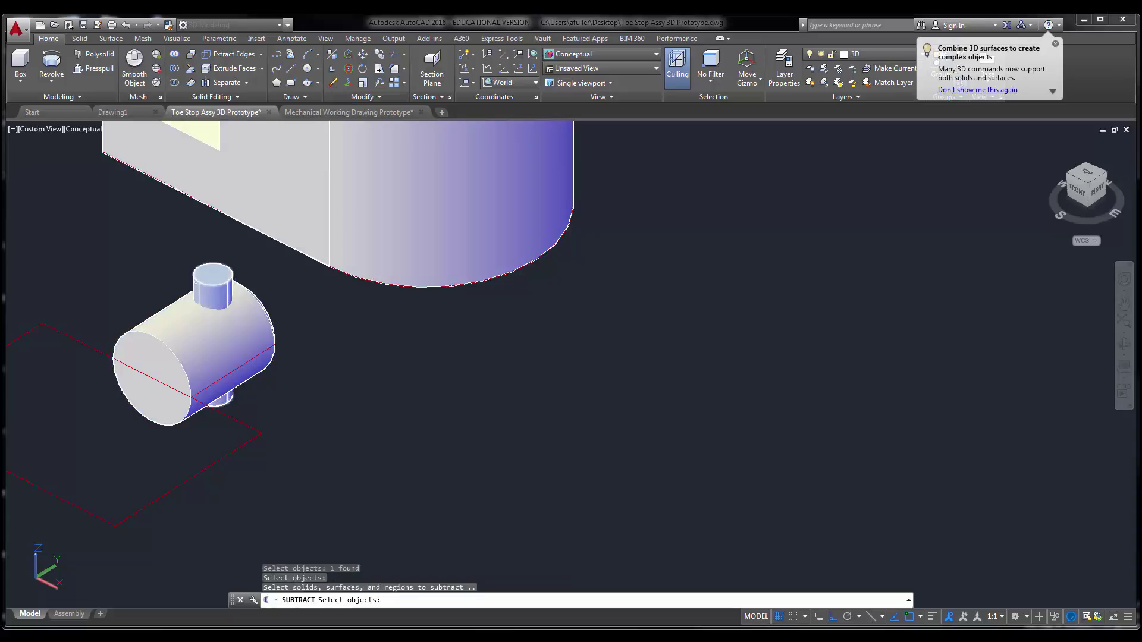
click(199, 284)
key(Return)
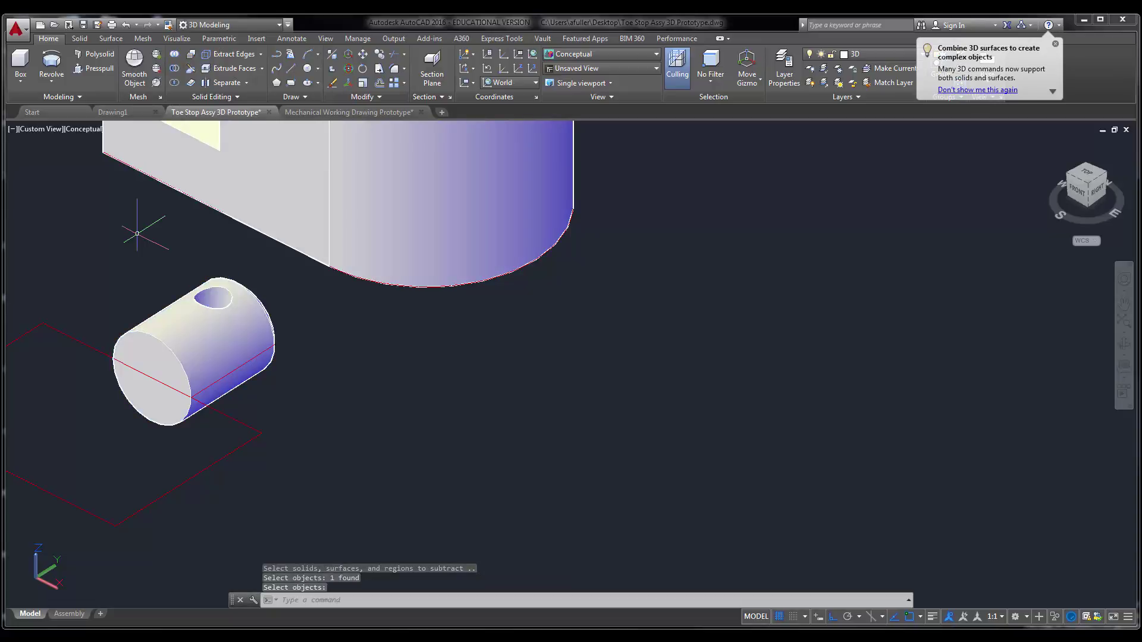
scroll(141, 256, down, 3)
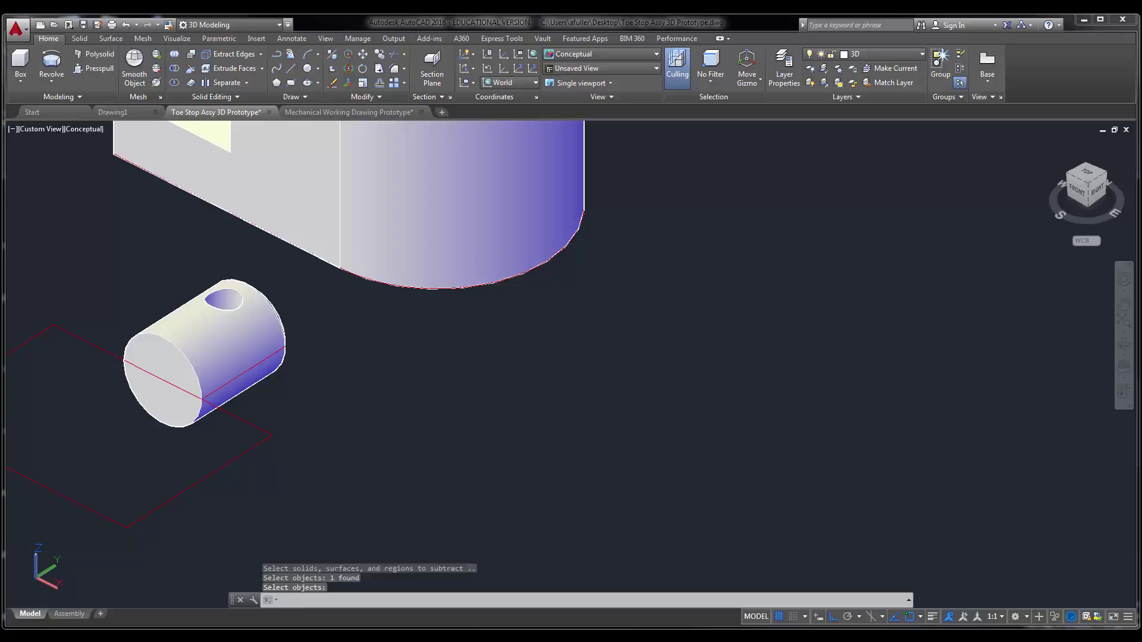
middle_drag(141, 261, 175, 292)
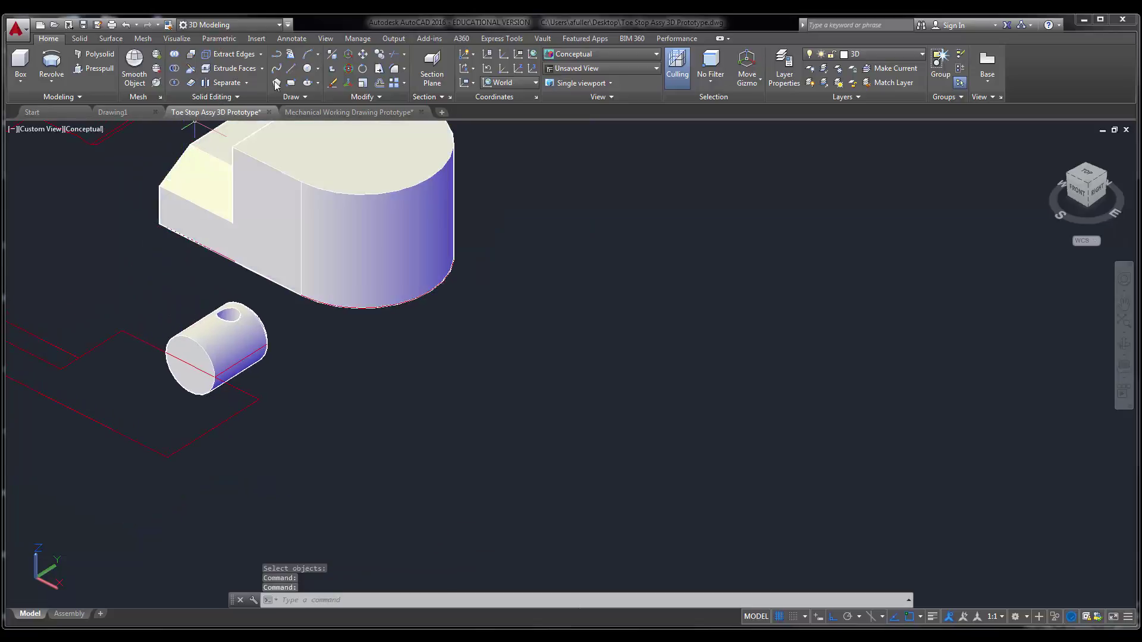
- 3D-rotate the holed cylinder 90° about its end-face centre so it stands upright
click(348, 70)
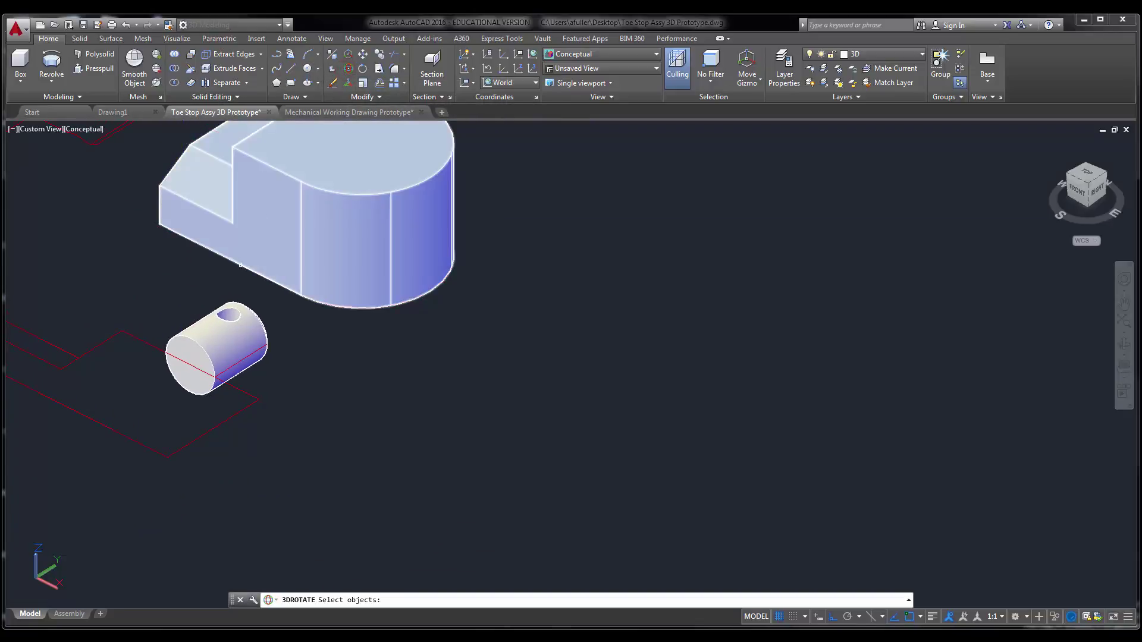
click(221, 313)
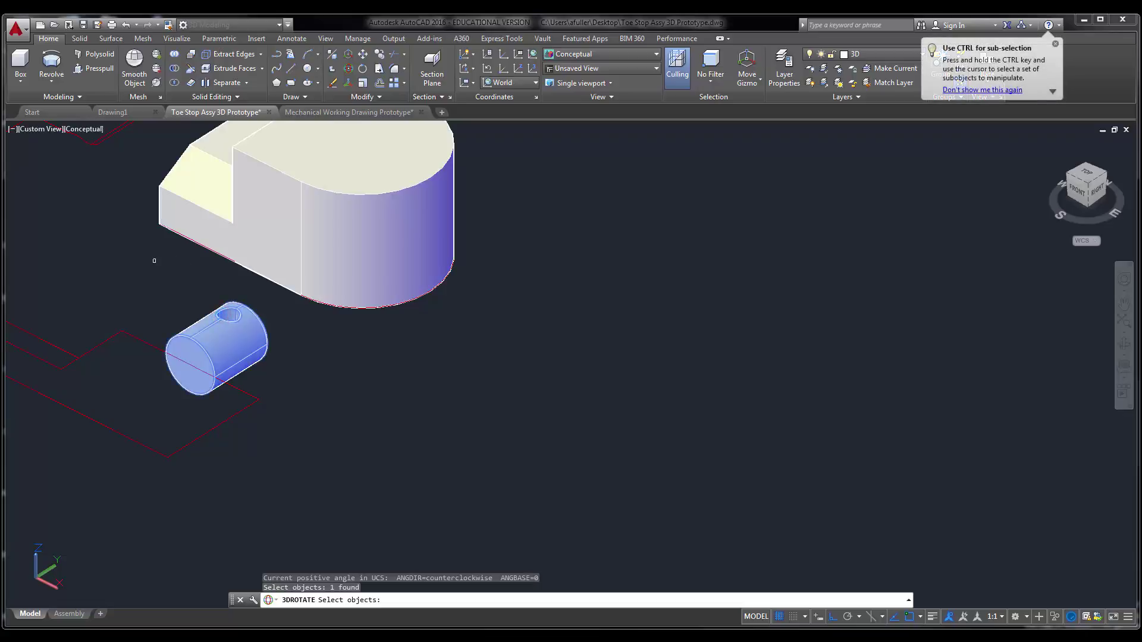
key(Return)
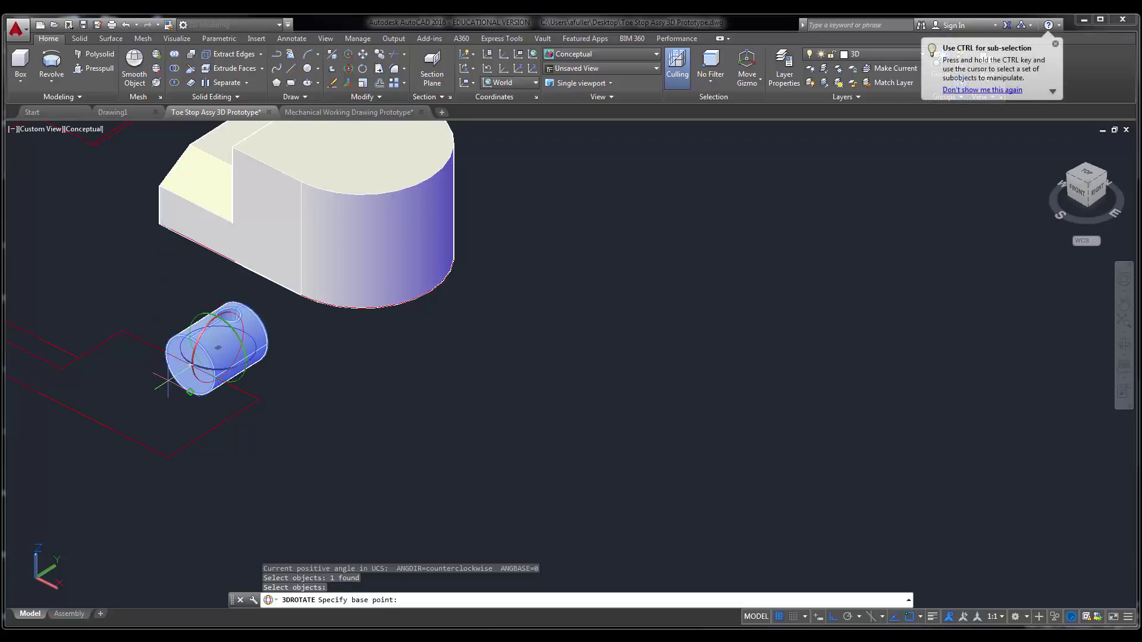
click(179, 364)
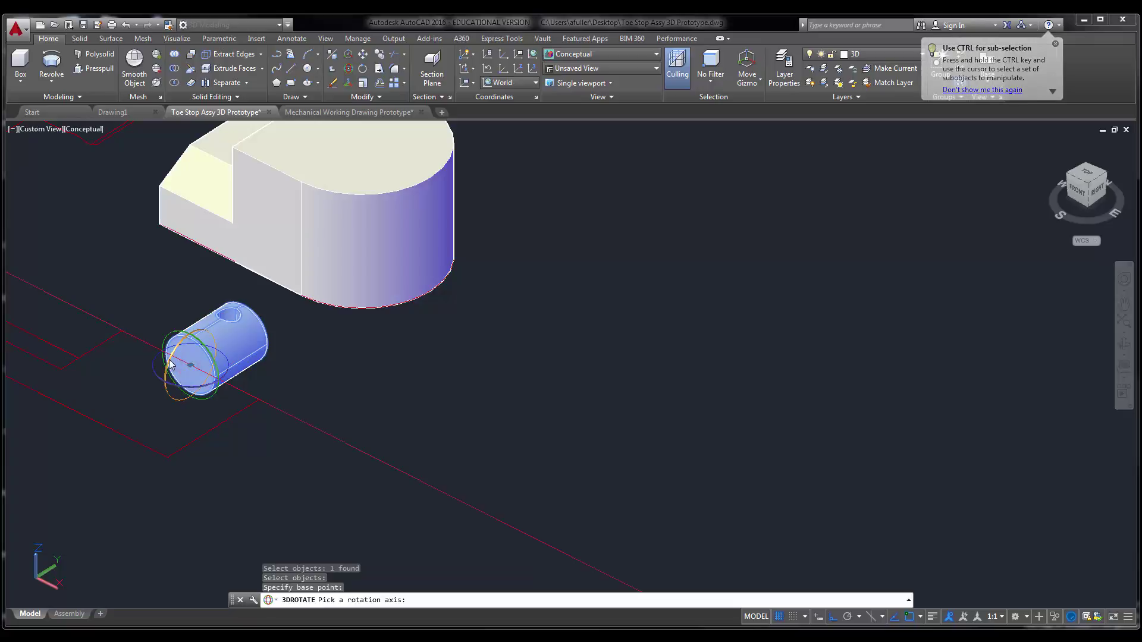
click(170, 364)
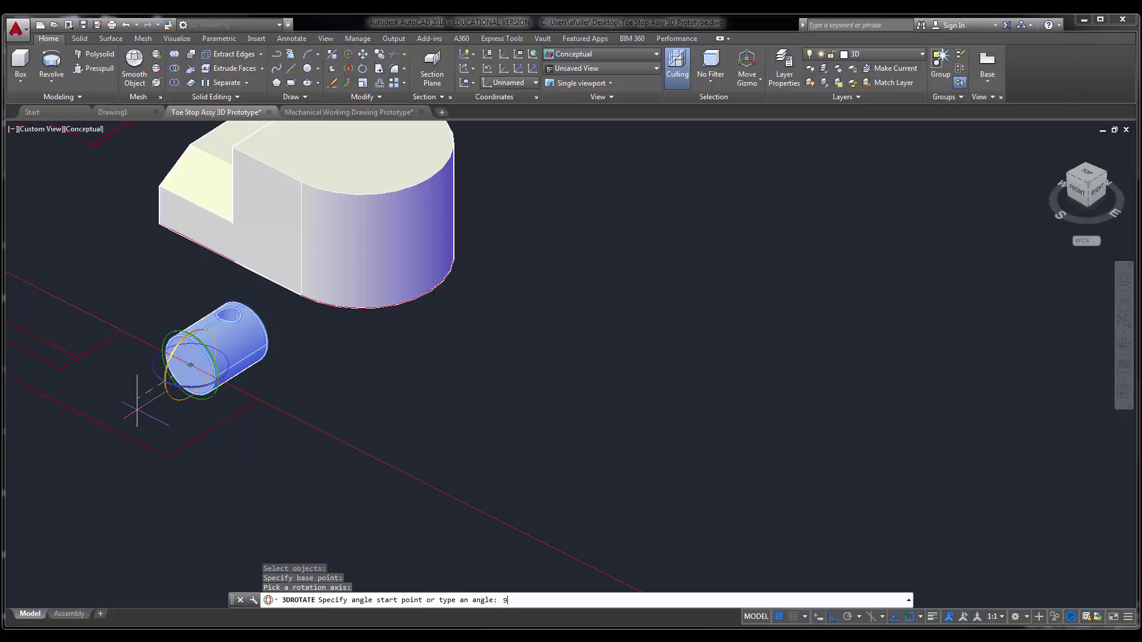
key(Return)
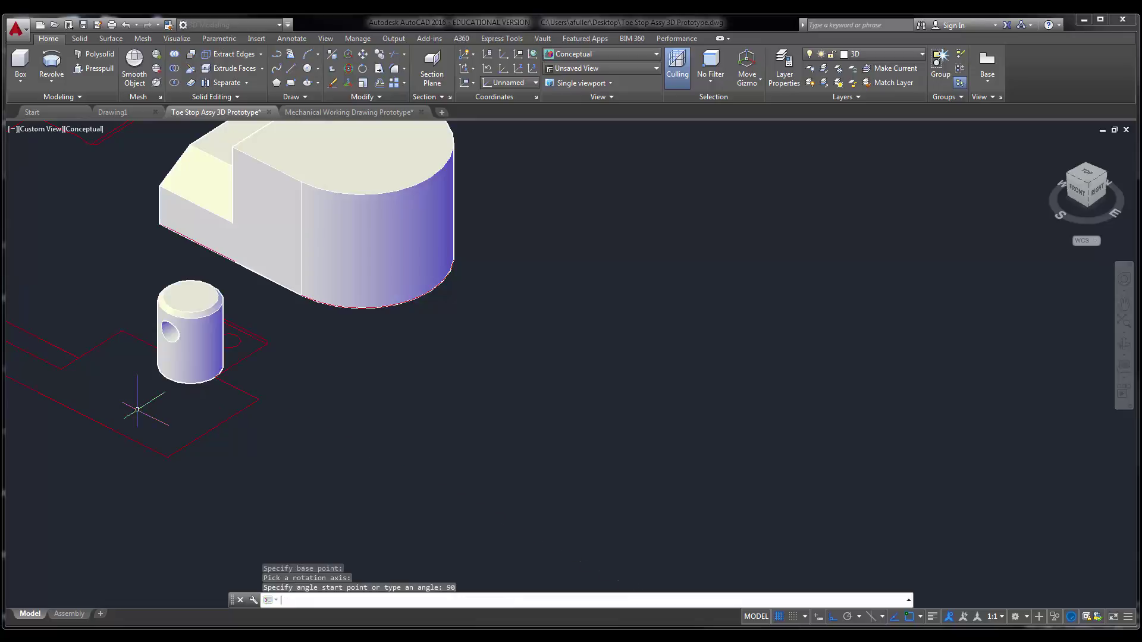
middle_drag(137, 409, 131, 464)
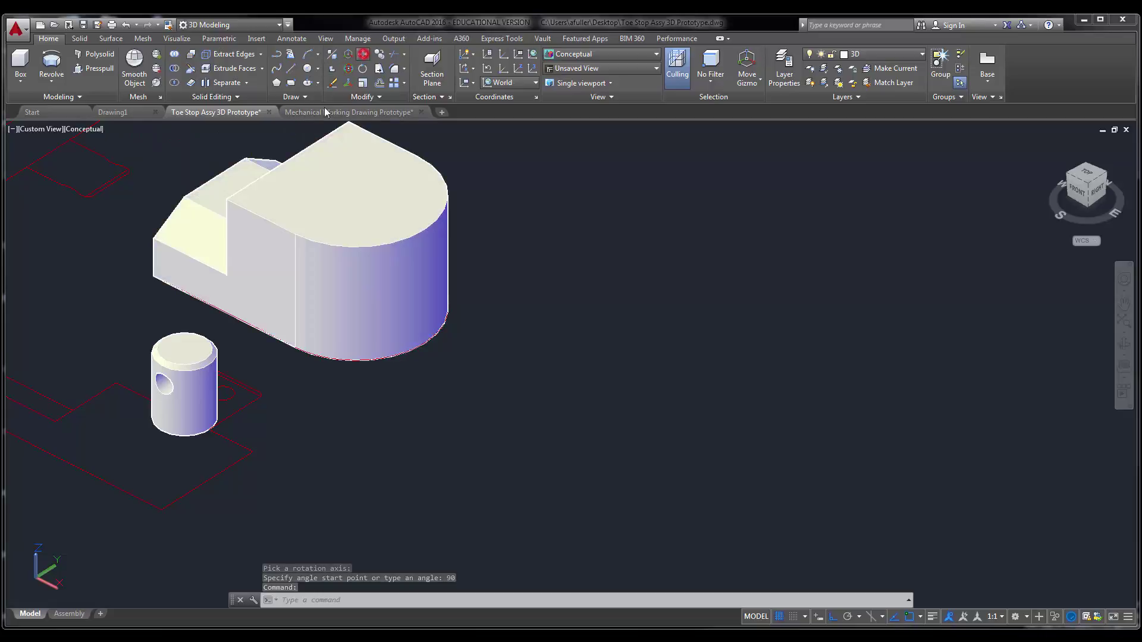
- Move the upright cylinder from its bottom centre to the centre of the base's top face
click(363, 53)
click(202, 360)
key(Return)
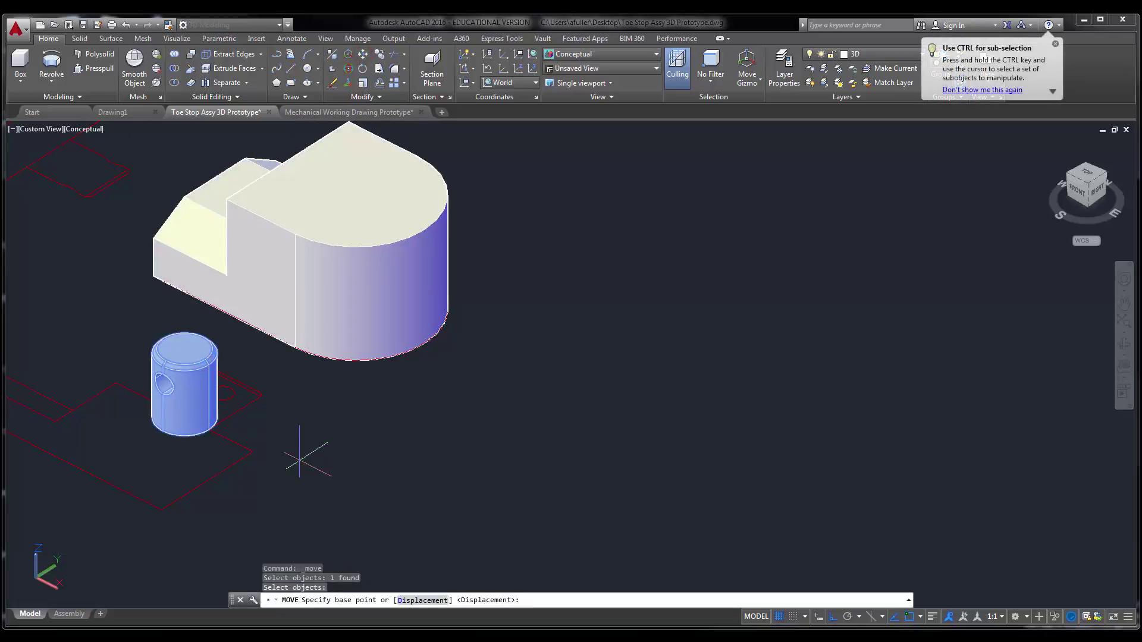
click(184, 418)
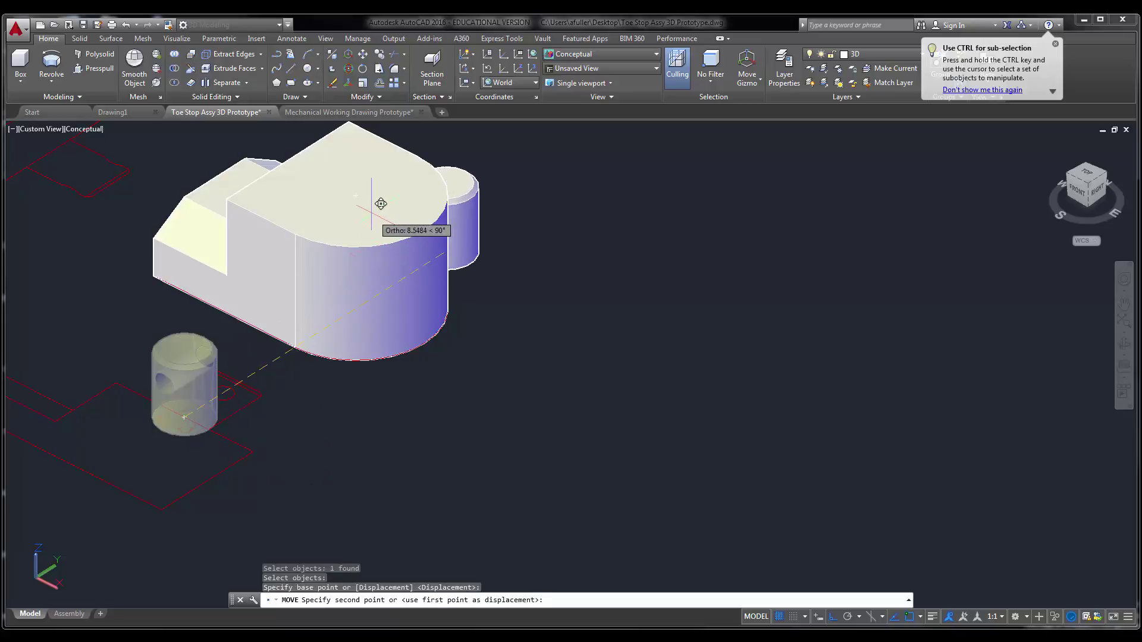
click(356, 195)
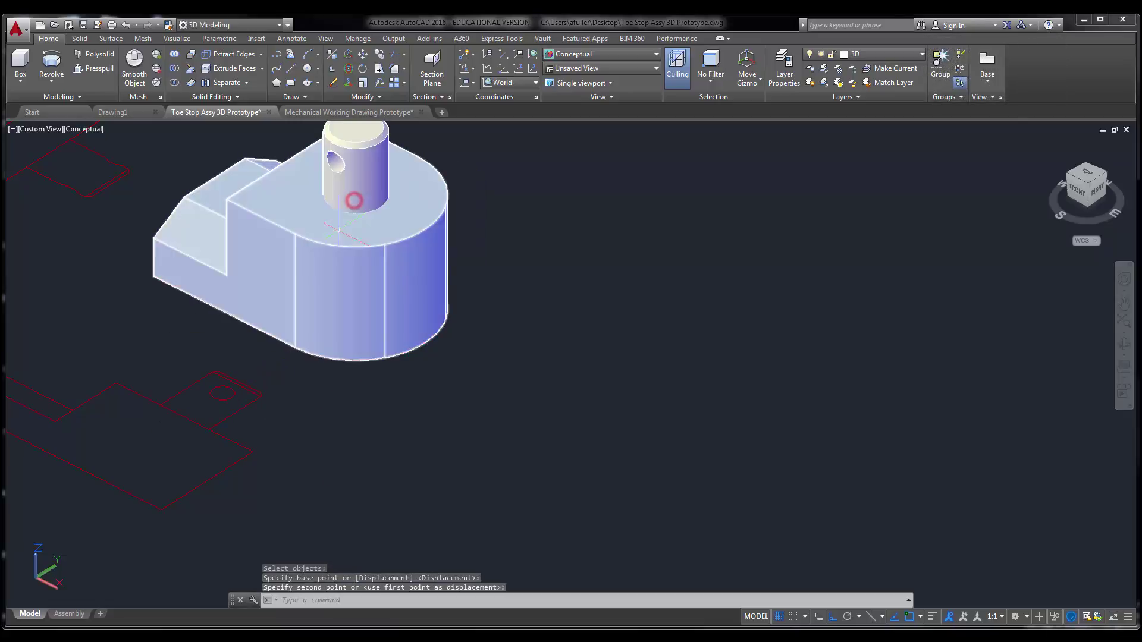
middle_drag(255, 415, 324, 471)
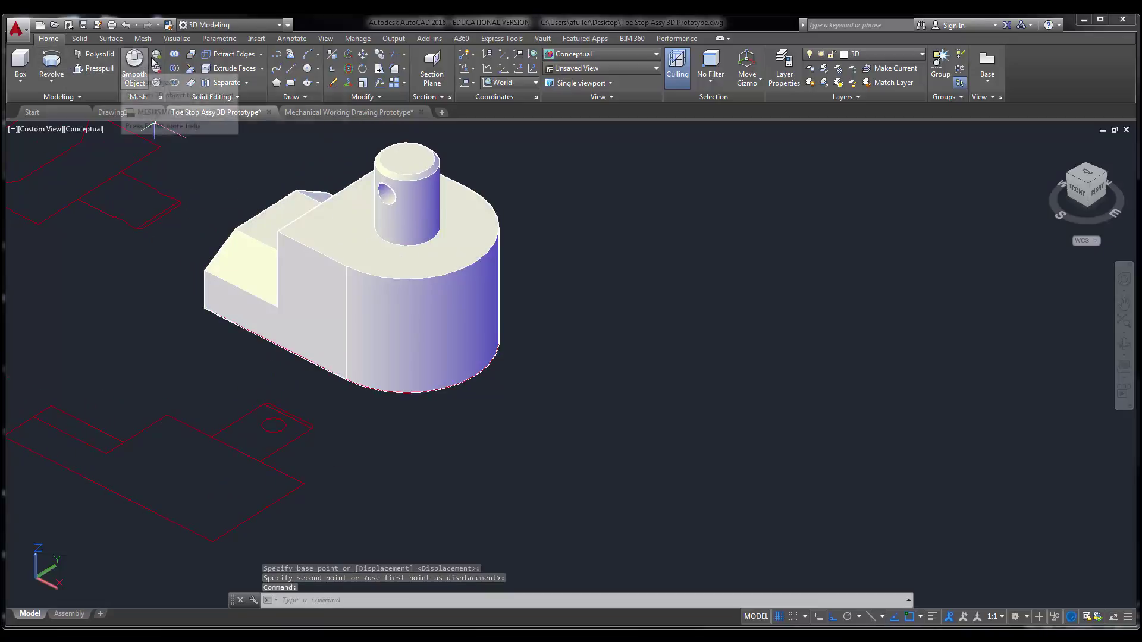
- Union the cylinder and the base body into a single solid
click(192, 71)
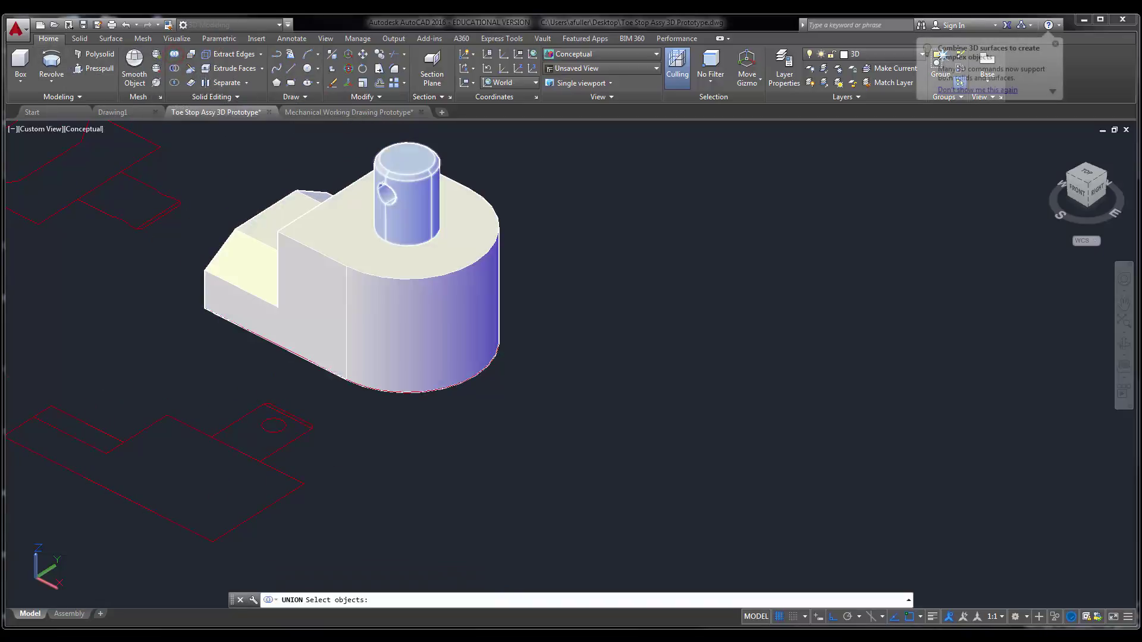
click(388, 189)
click(371, 264)
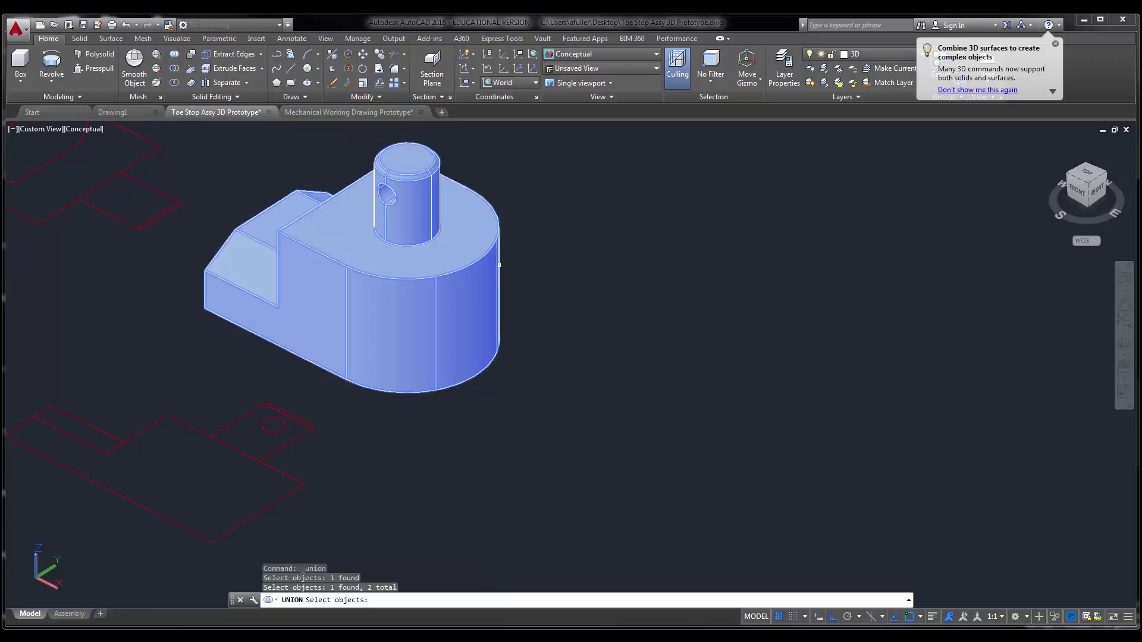
key(Return)
scroll(500, 264, down, 3)
middle_drag(377, 360, 439, 327)
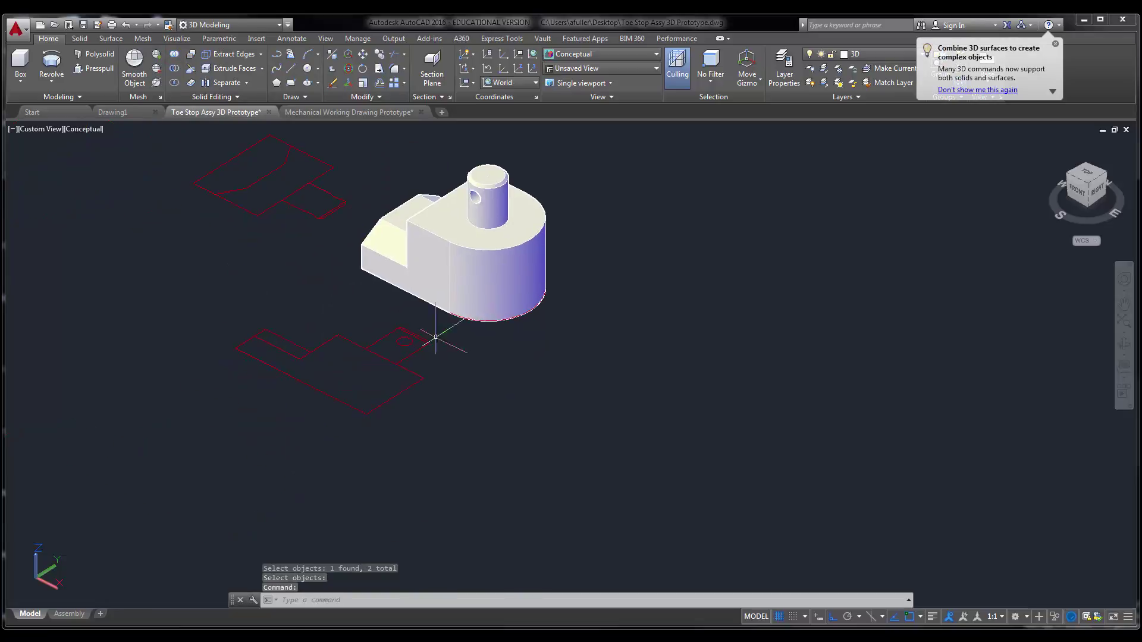
click(398, 479)
- Window-select the upper, lower and leftover red construction profiles and delete them
click(342, 424)
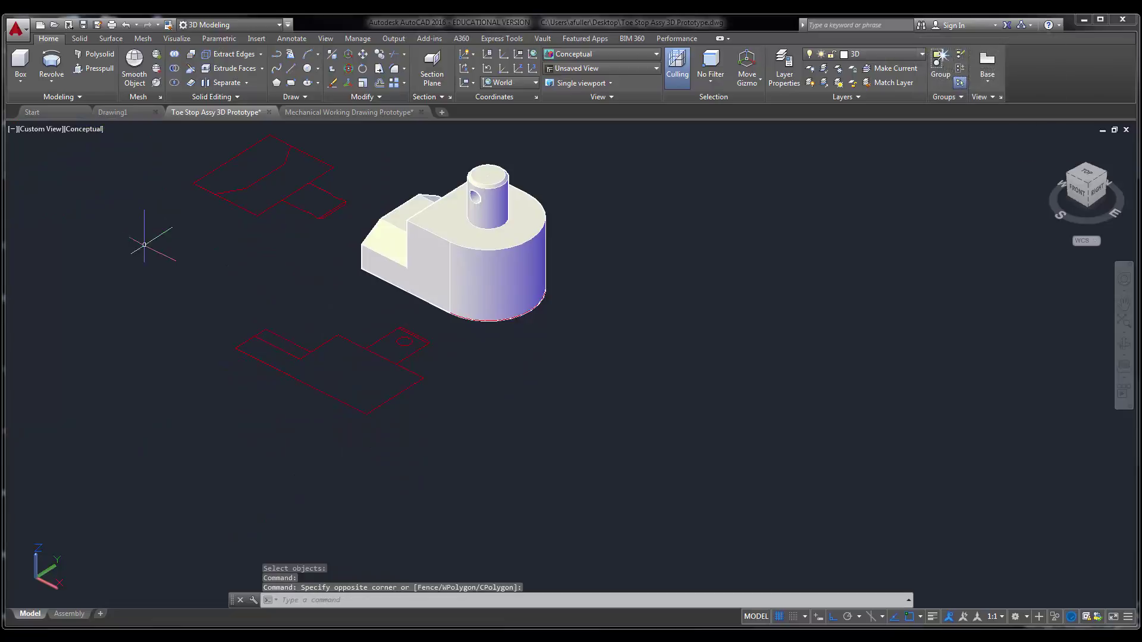
click(165, 268)
click(552, 486)
middle_drag(160, 136, 178, 199)
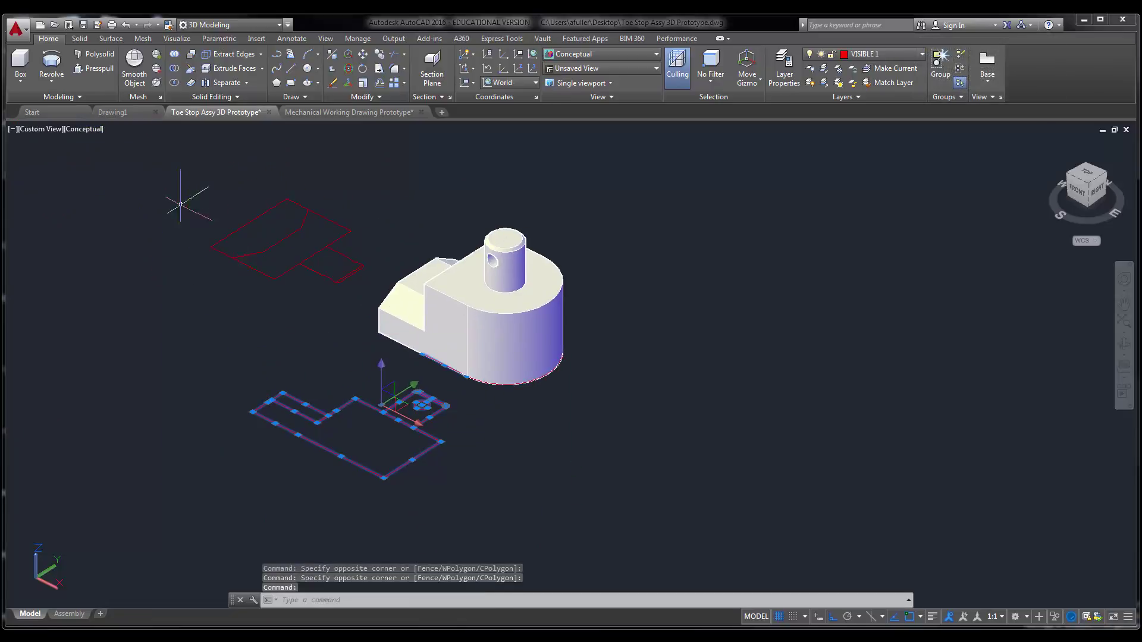
click(178, 160)
click(428, 369)
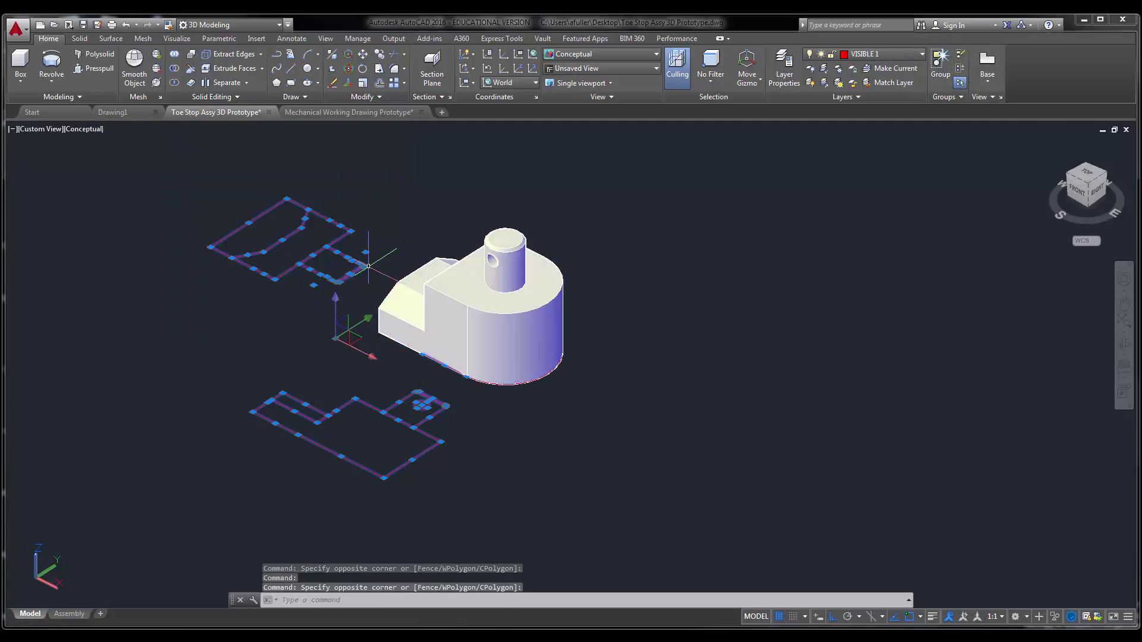
click(386, 254)
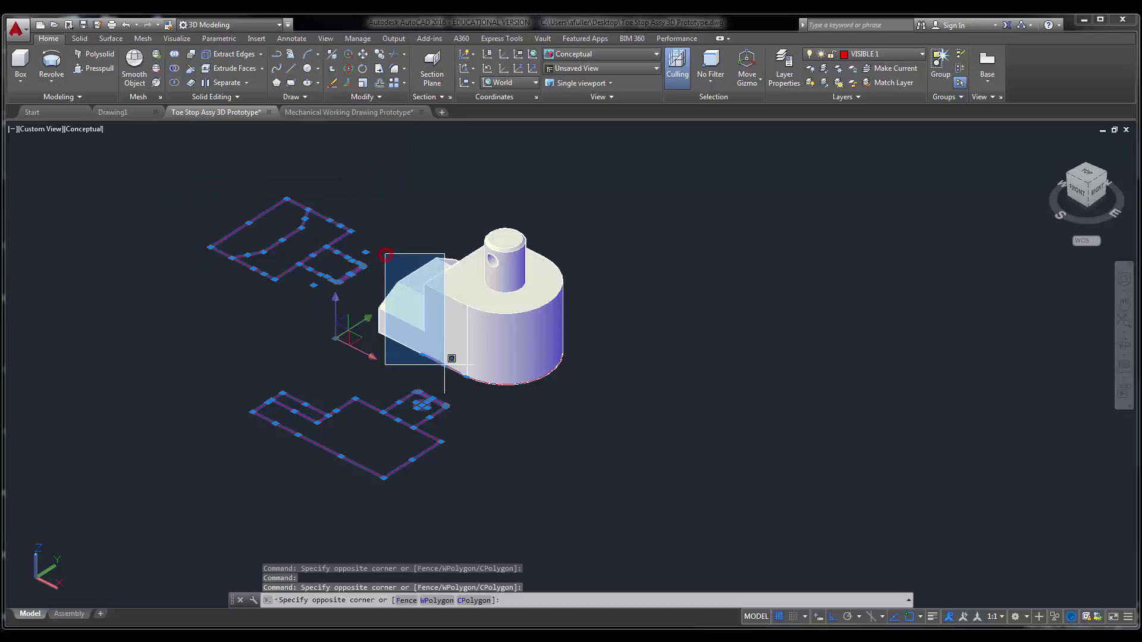
click(594, 441)
click(366, 288)
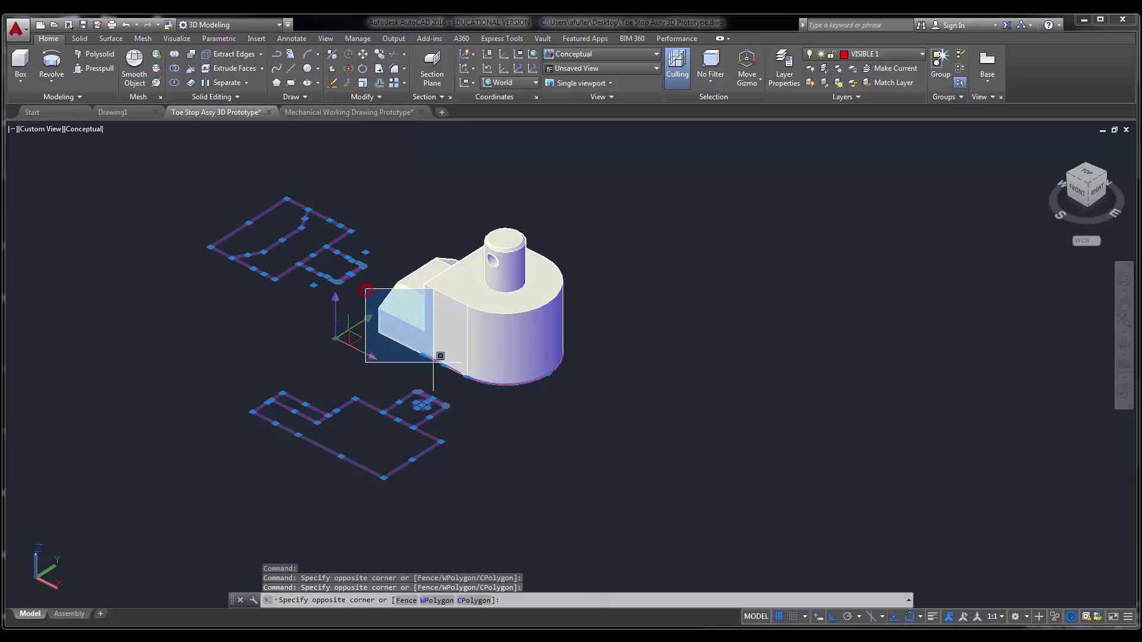
click(609, 449)
key(Delete)
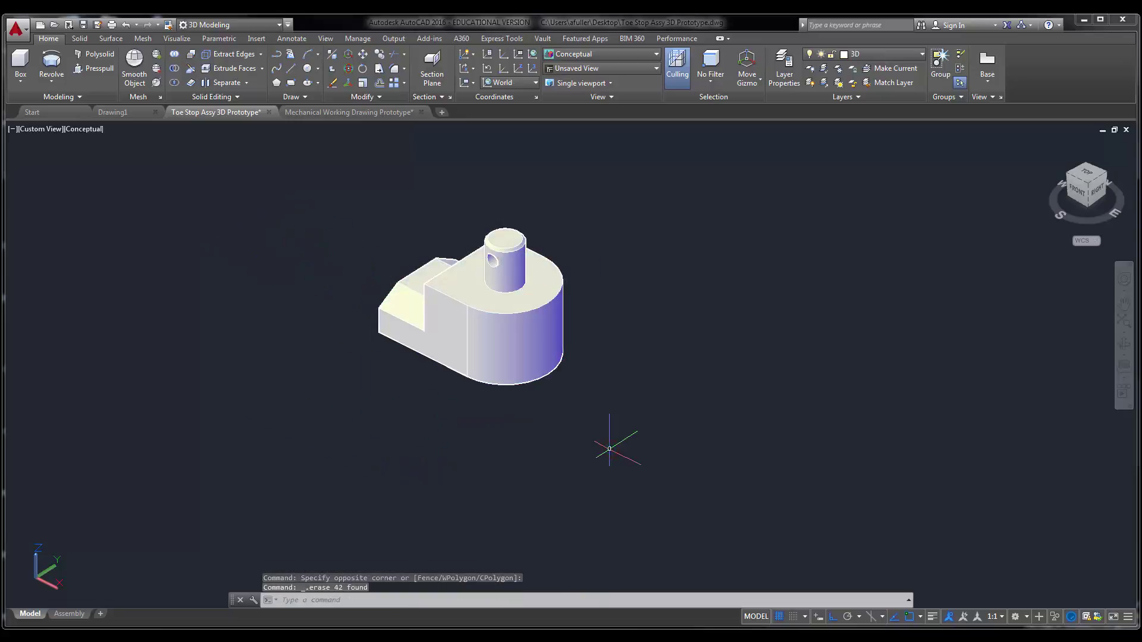
- Zoom and pan out to bring the other parts into view
scroll(500, 434, down, 5)
middle_drag(408, 446, 446, 450)
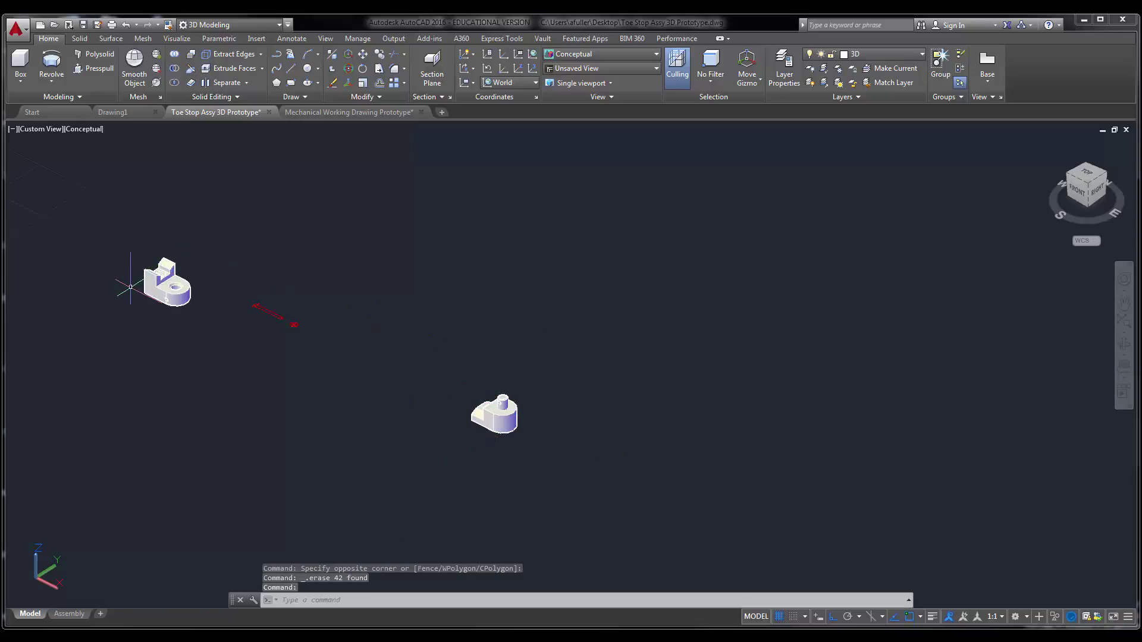
scroll(238, 324, up, 5)
scroll(244, 329, up, 2)
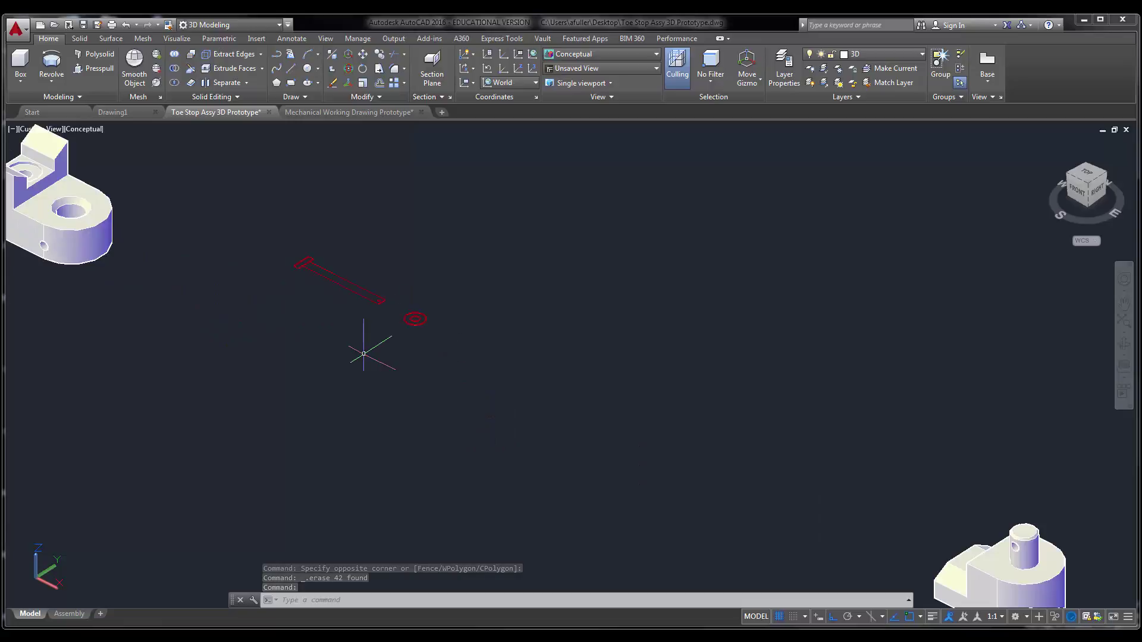